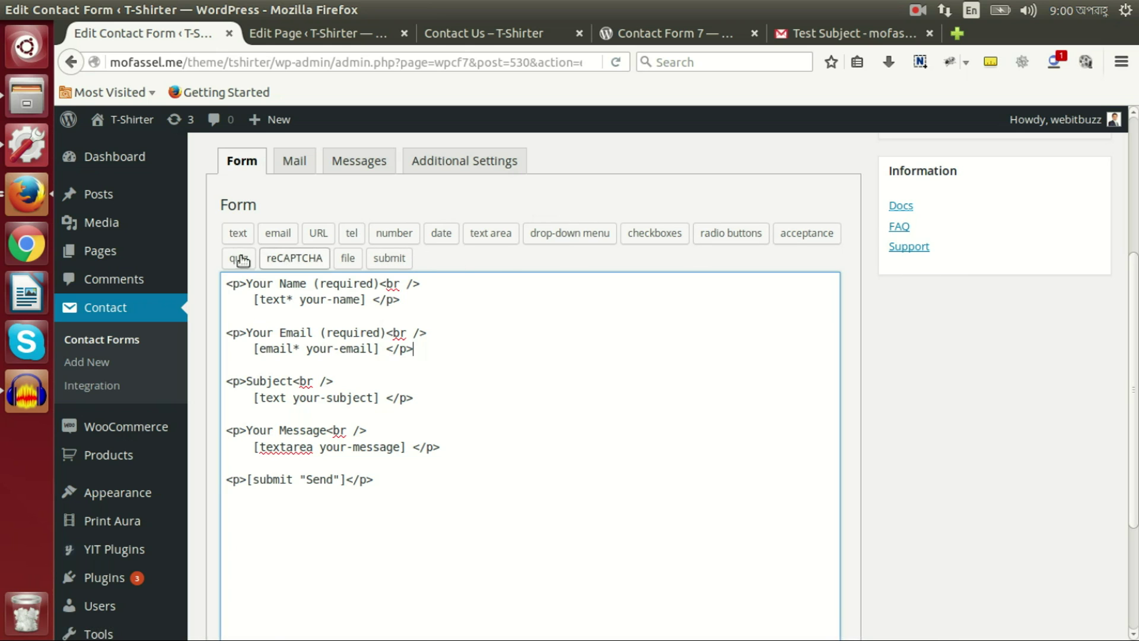
Step: Create a text field tag and change its name from text-680 to your-name
click(239, 235)
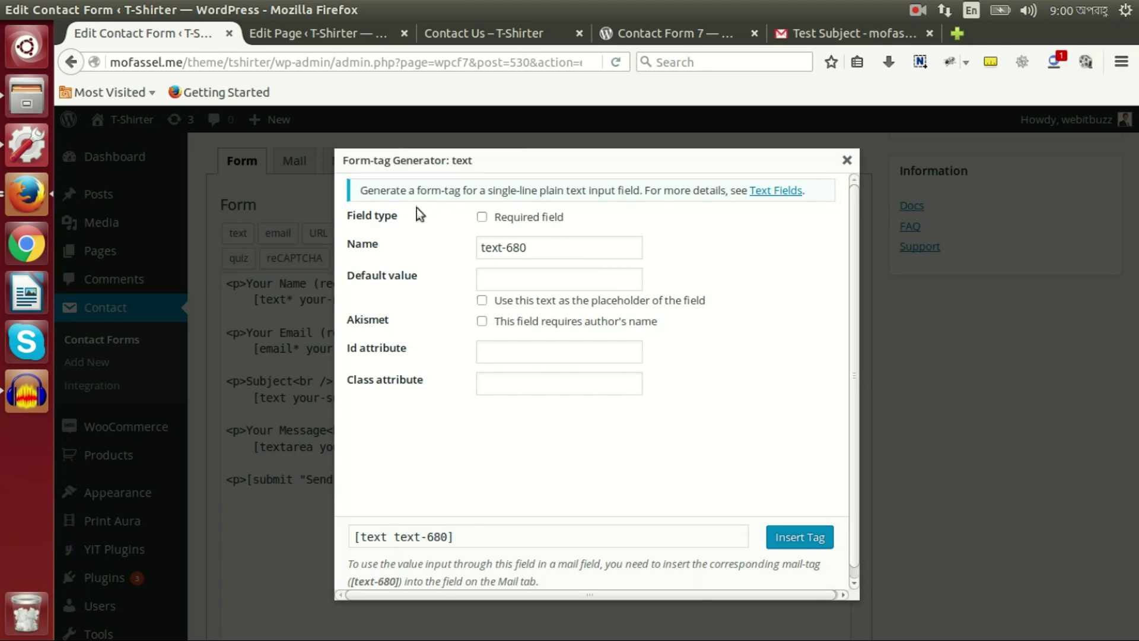
drag(362, 216, 388, 218)
click(364, 249)
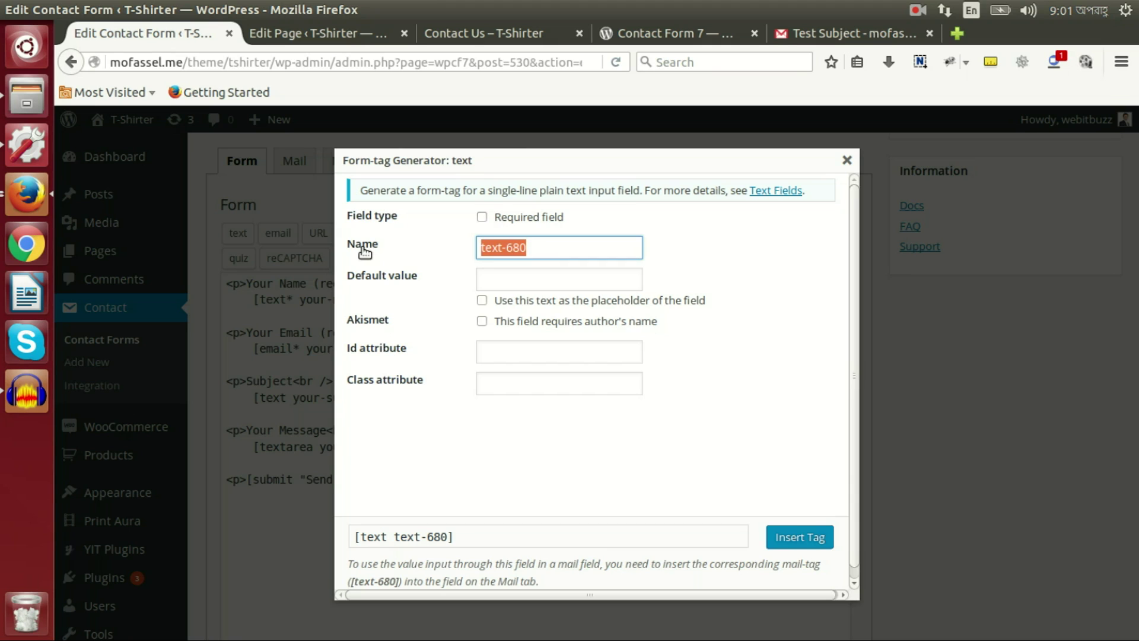
click(547, 252)
drag(547, 252, 473, 234)
text(You)
key(BackSpace)
key(BackSpace)
key(BackSpace)
text(your-name)
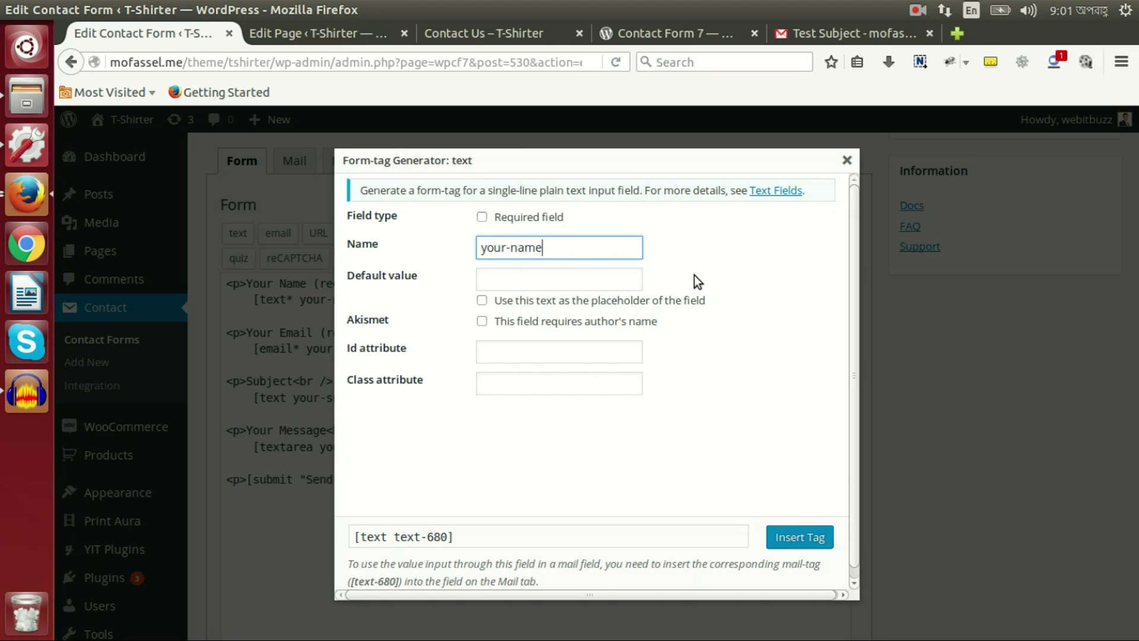
key(Tab)
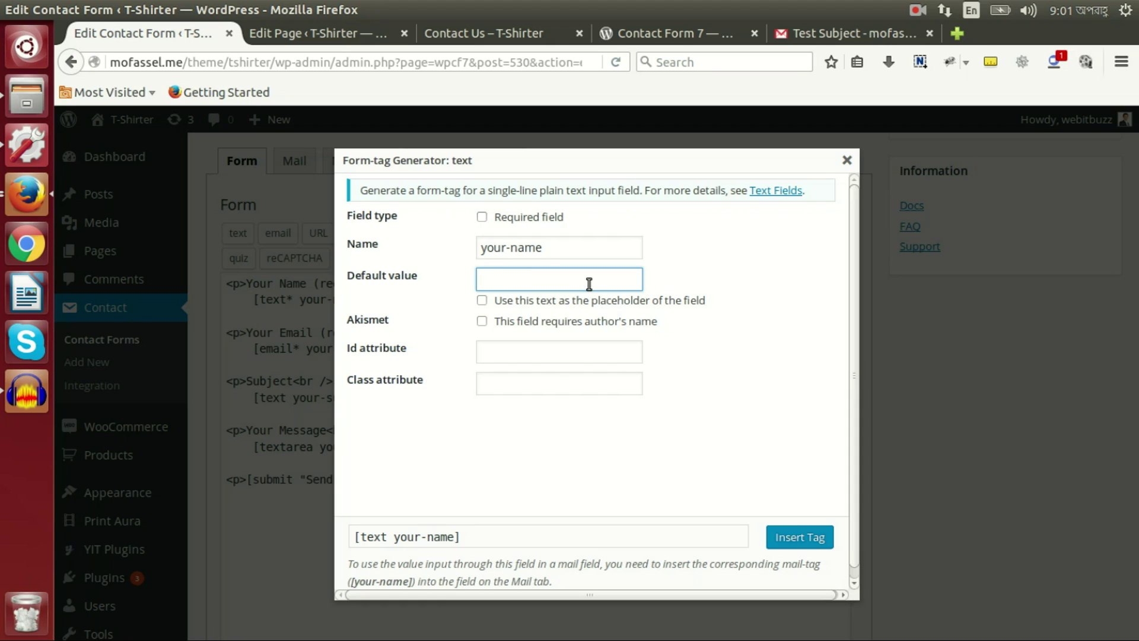
Step: Add placeholder 'Name here' and id and class your-name to the tag, then select it
text(Name here)
click(483, 300)
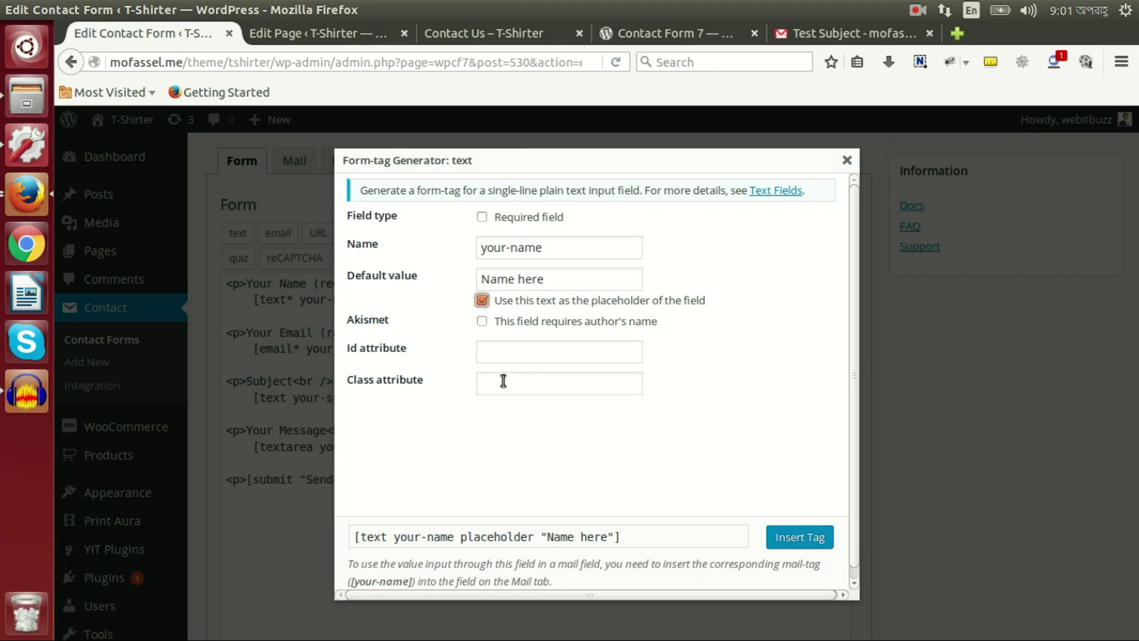
click(522, 349)
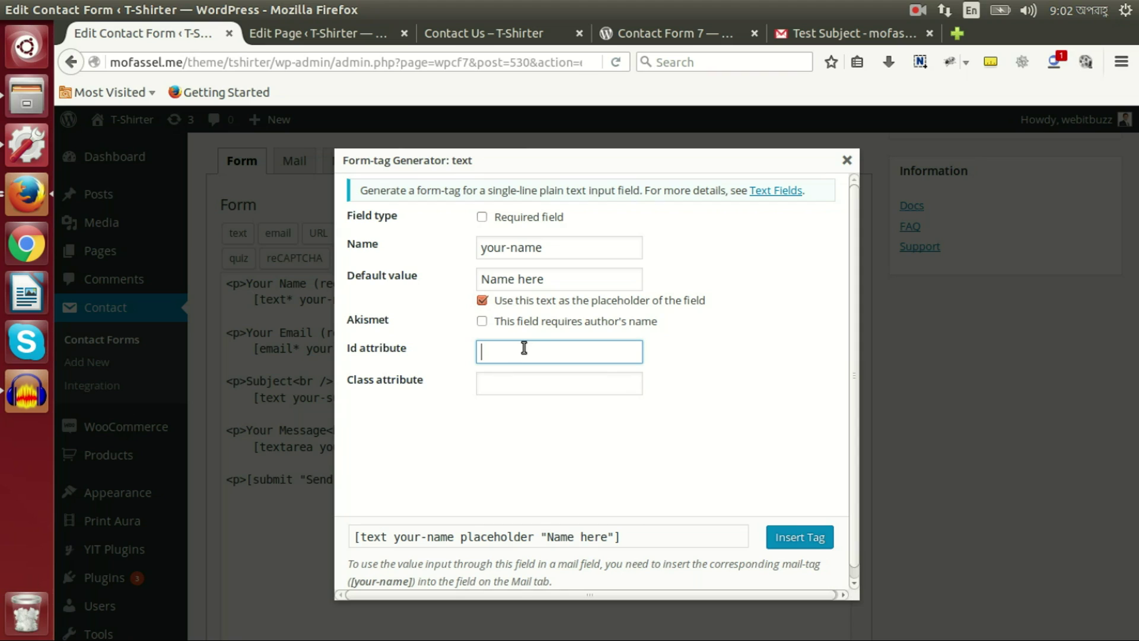
text(your-name)
key(Tab)
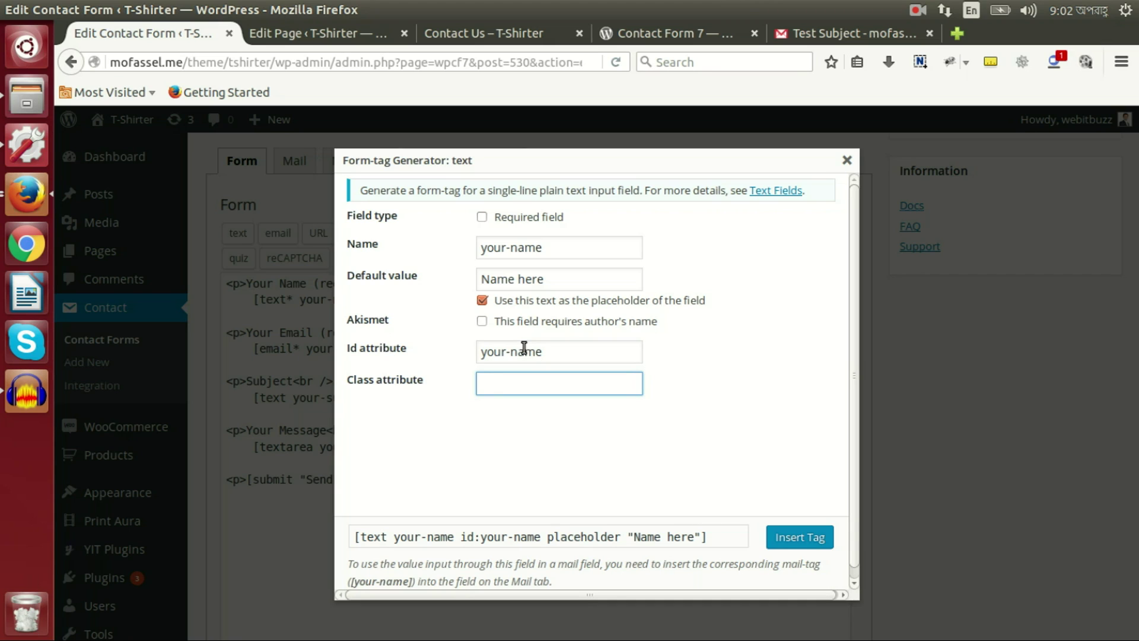
text(your-name)
click(643, 480)
click(508, 538)
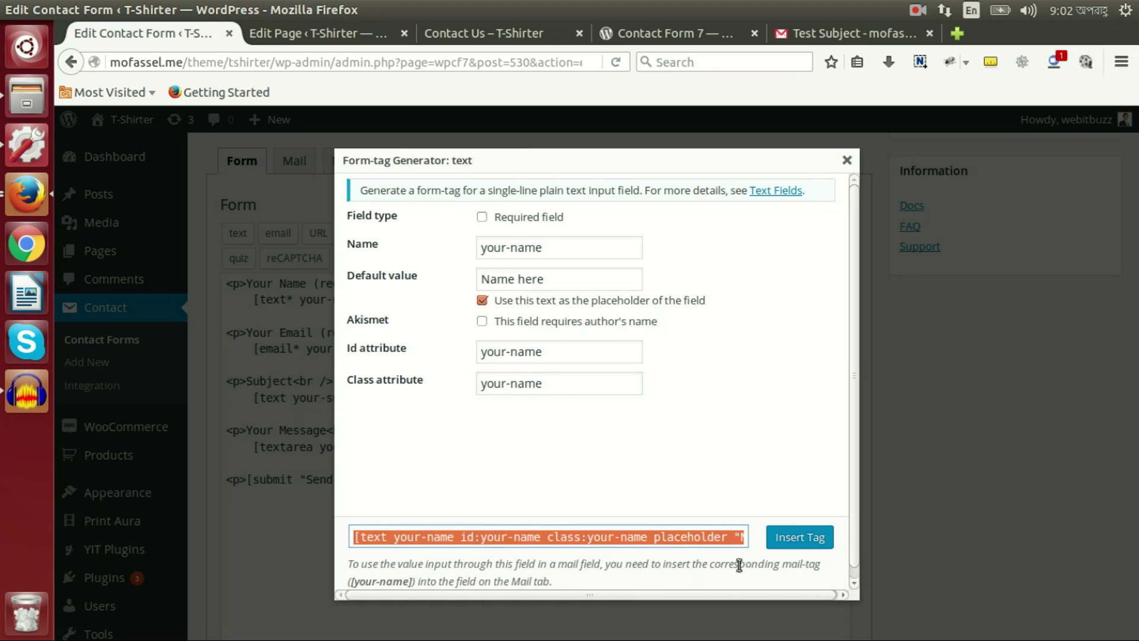
Step: Insert the new tag and move it over the old [text* your-name] tag in the Your Name line
click(799, 537)
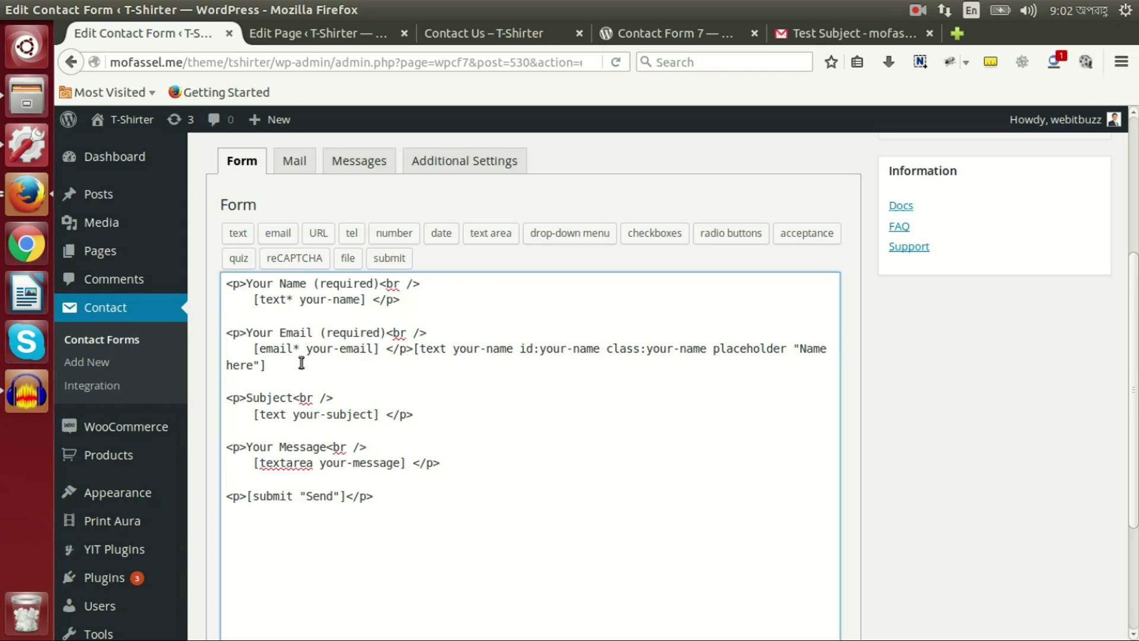
click(414, 349)
key(Return)
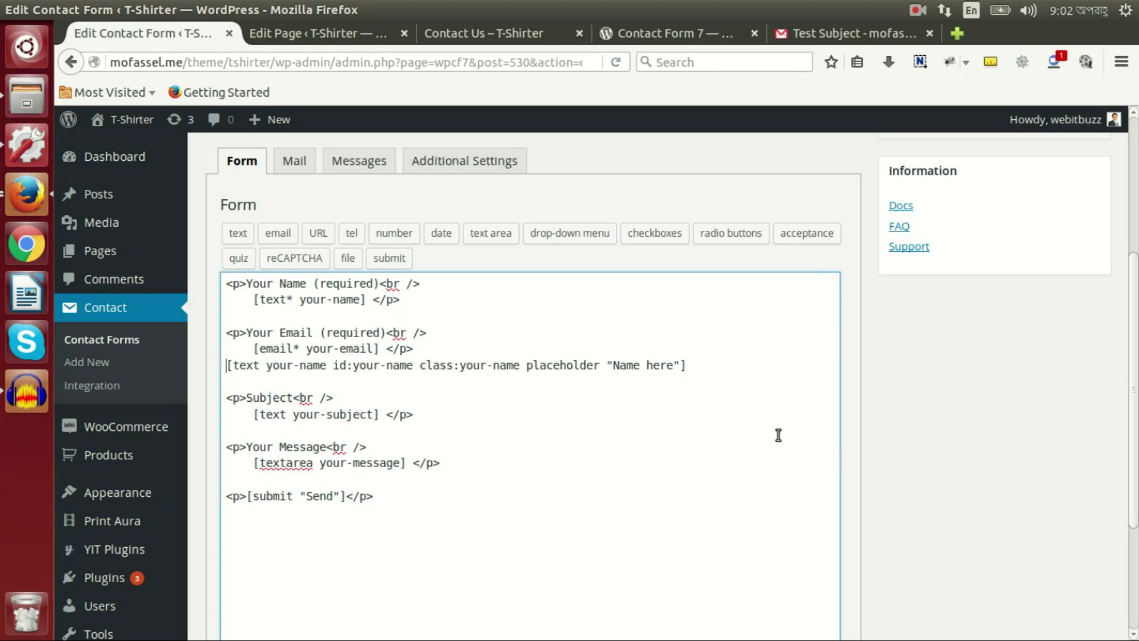
click(262, 366)
drag(687, 364, 225, 364)
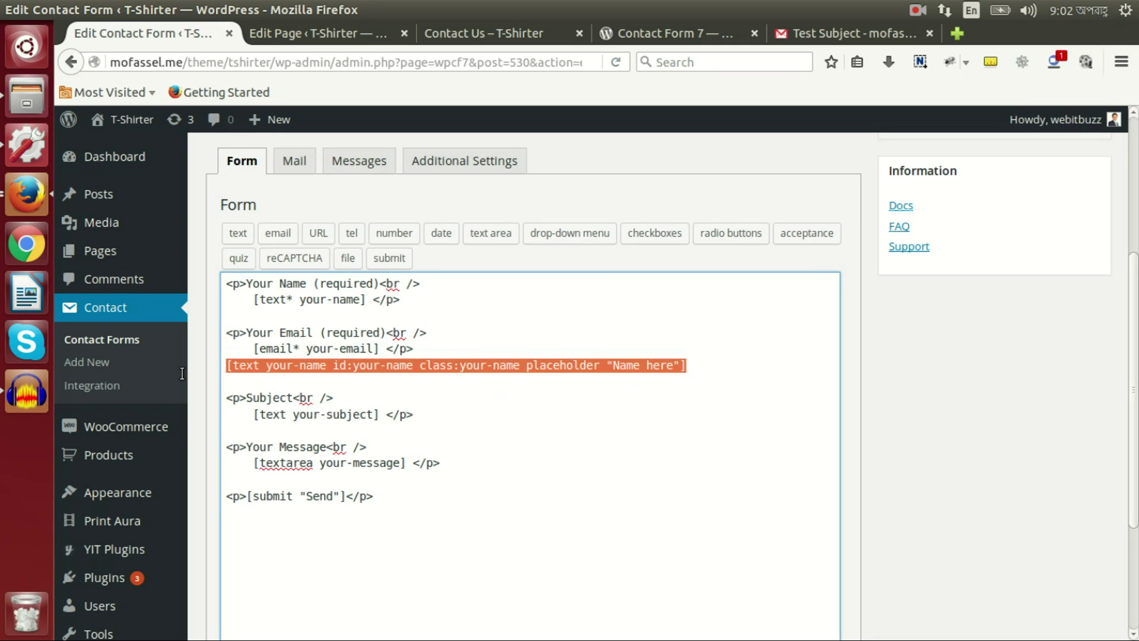
key(ctrl+x)
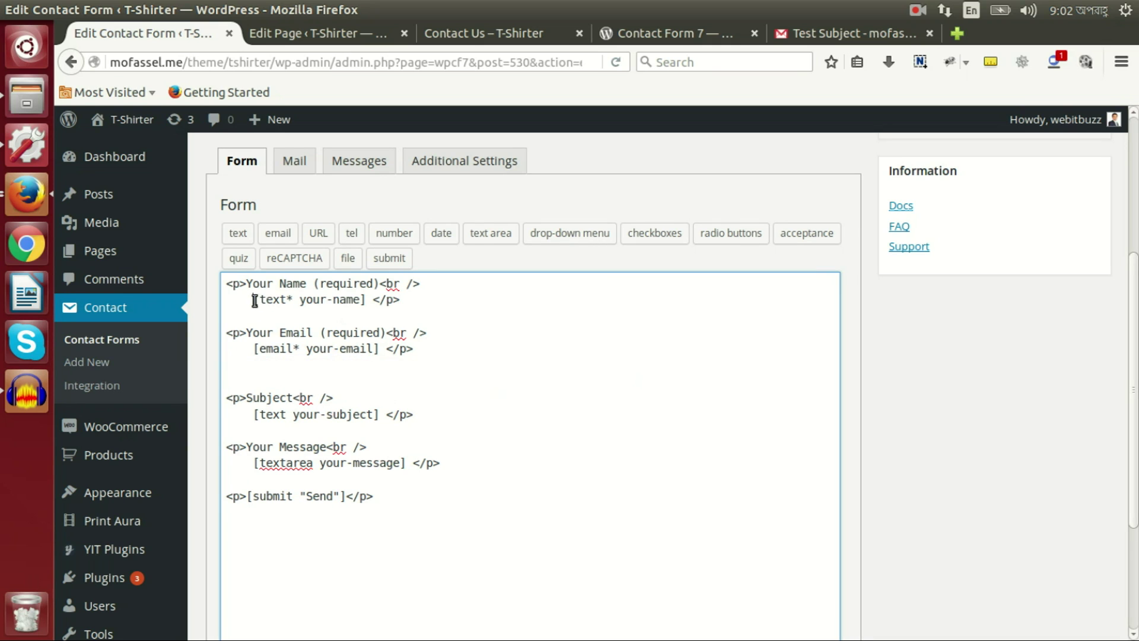
drag(253, 299, 362, 309)
key(ctrl+v)
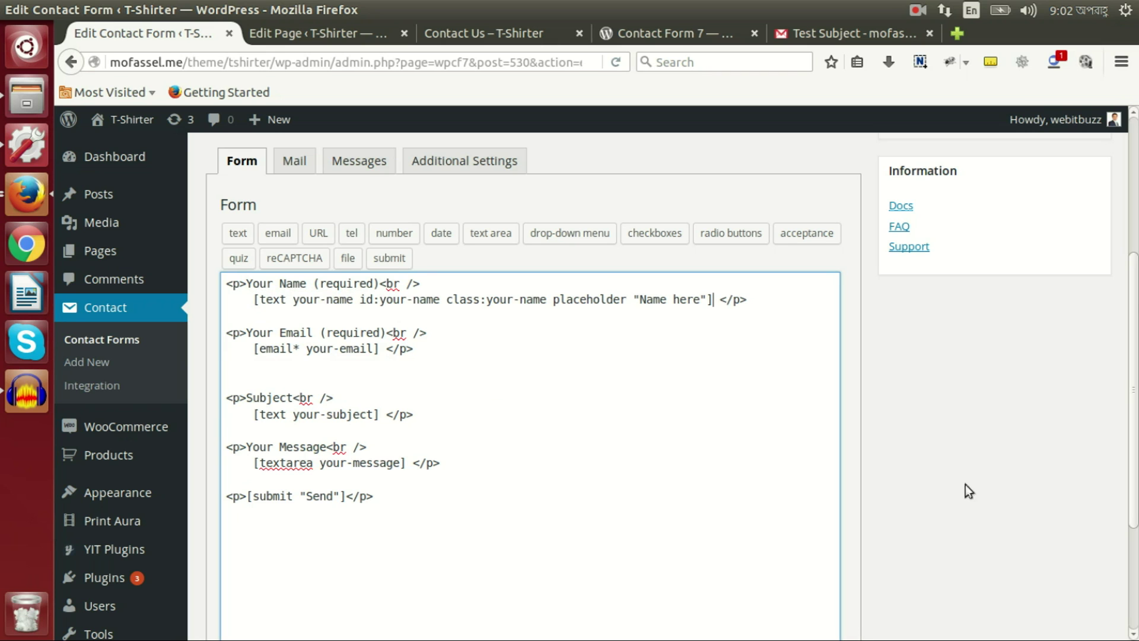
scroll(981, 468, up, 5)
Step: Save the form and reload the Contact Us page to check the 'Name here' placeholder
click(1079, 305)
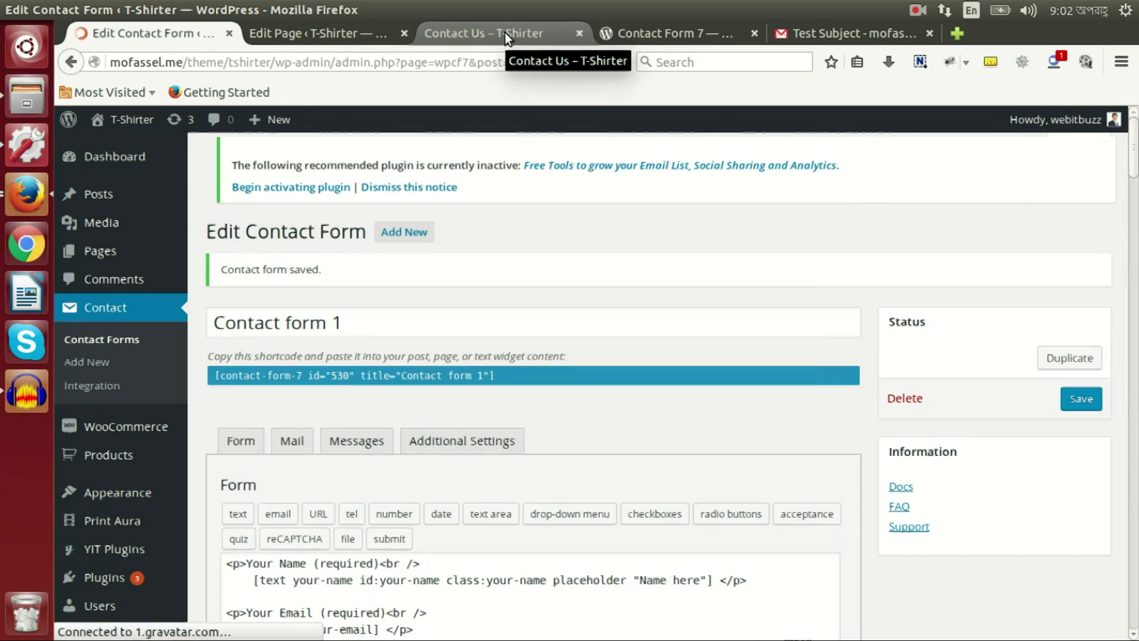
click(504, 33)
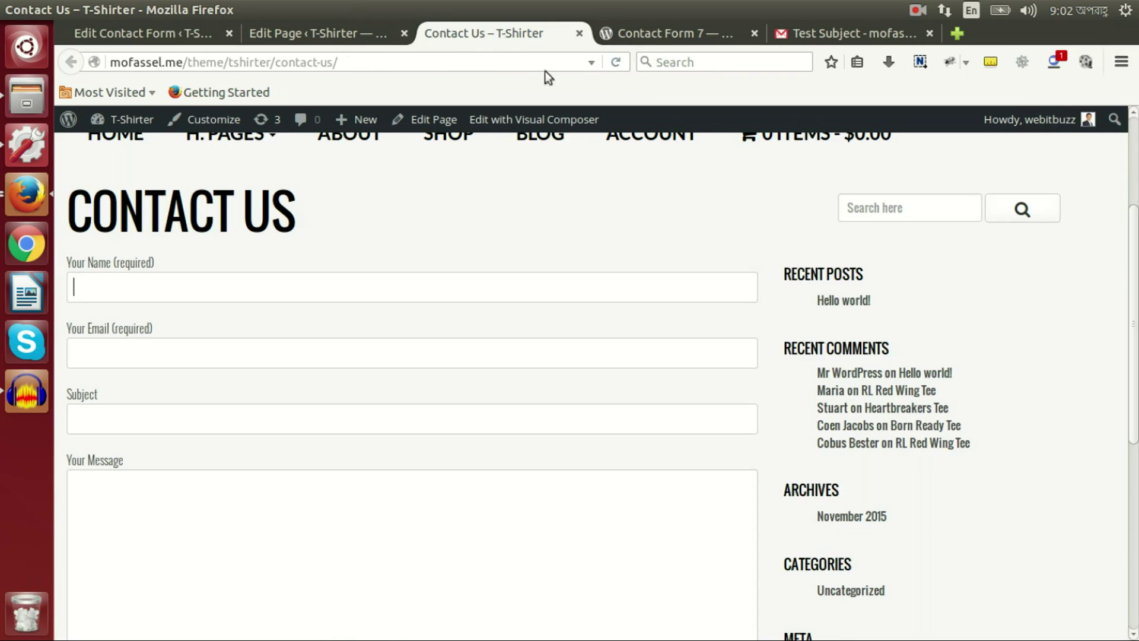
click(615, 61)
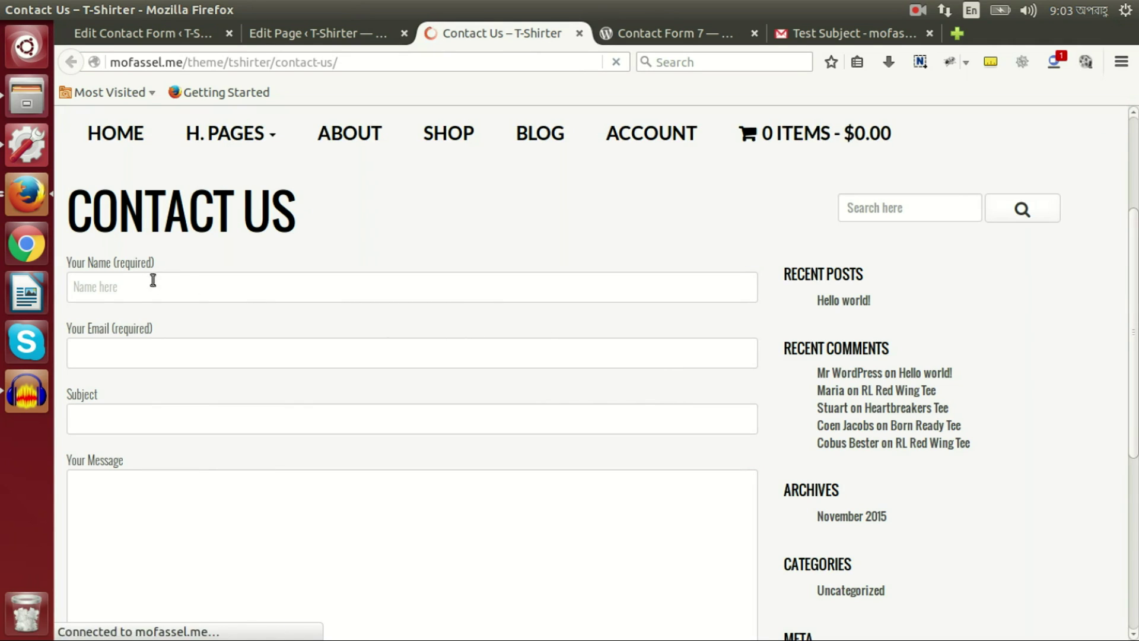
click(225, 289)
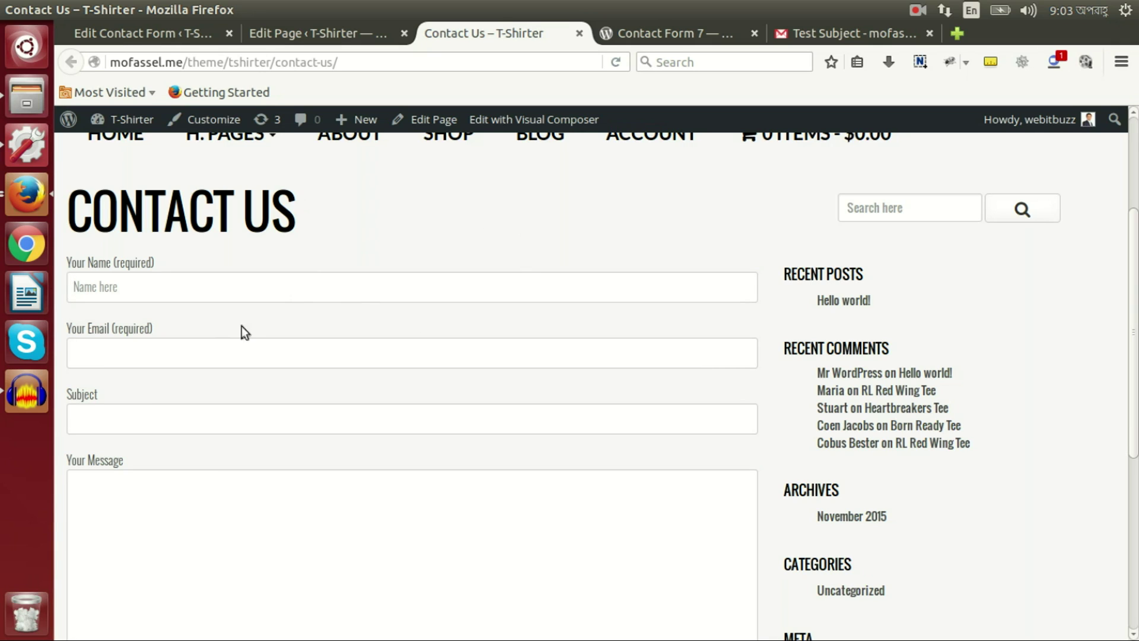
click(169, 291)
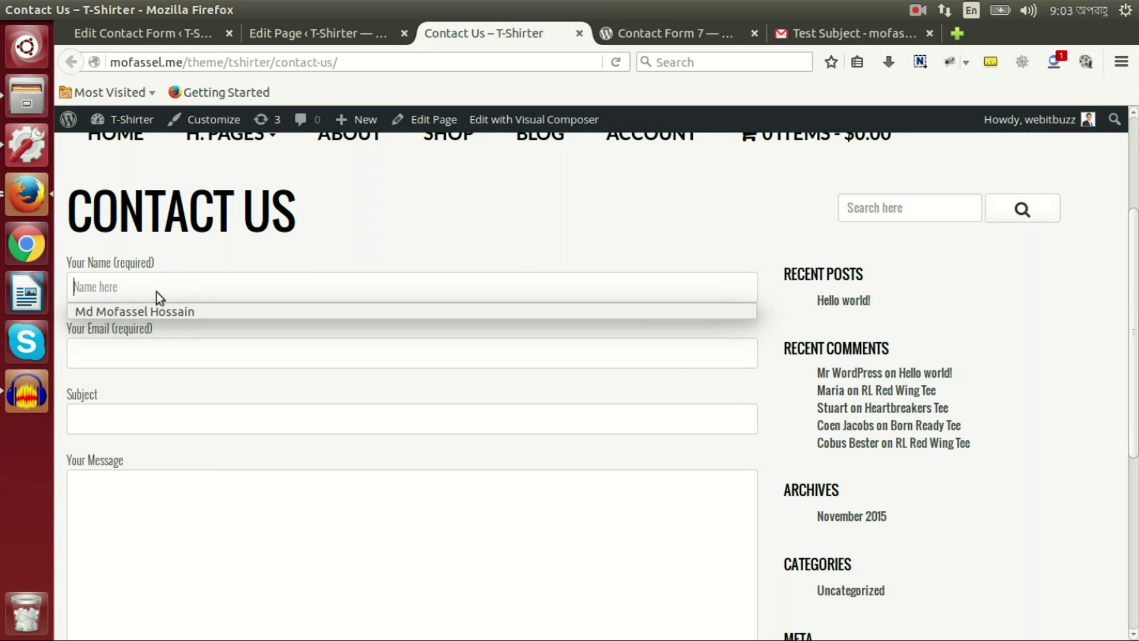
right_click(125, 289)
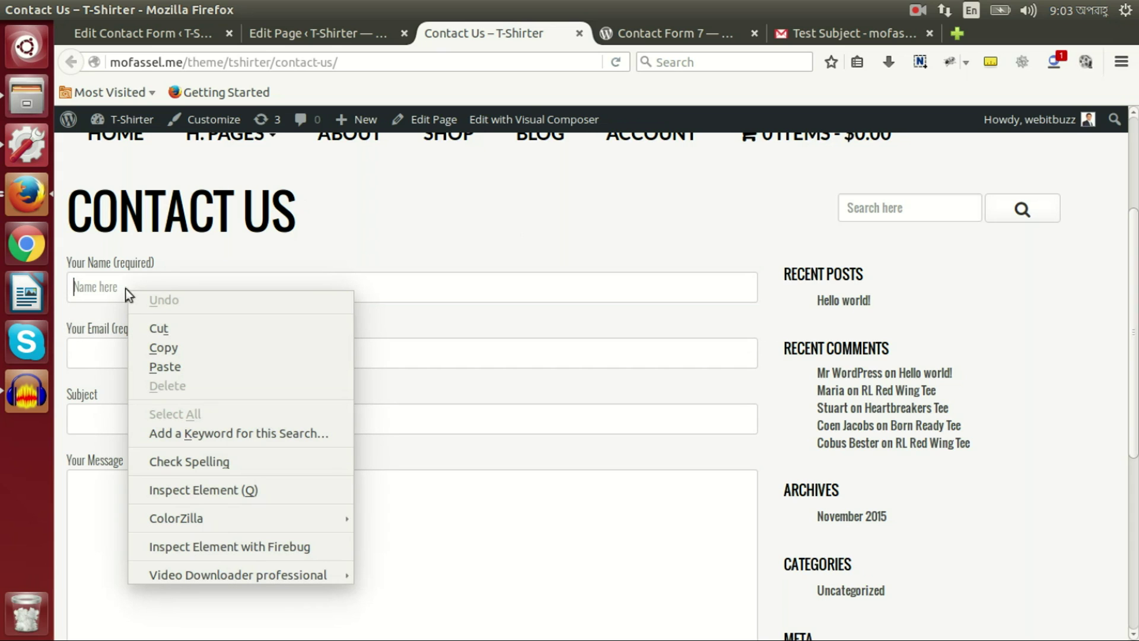
click(234, 547)
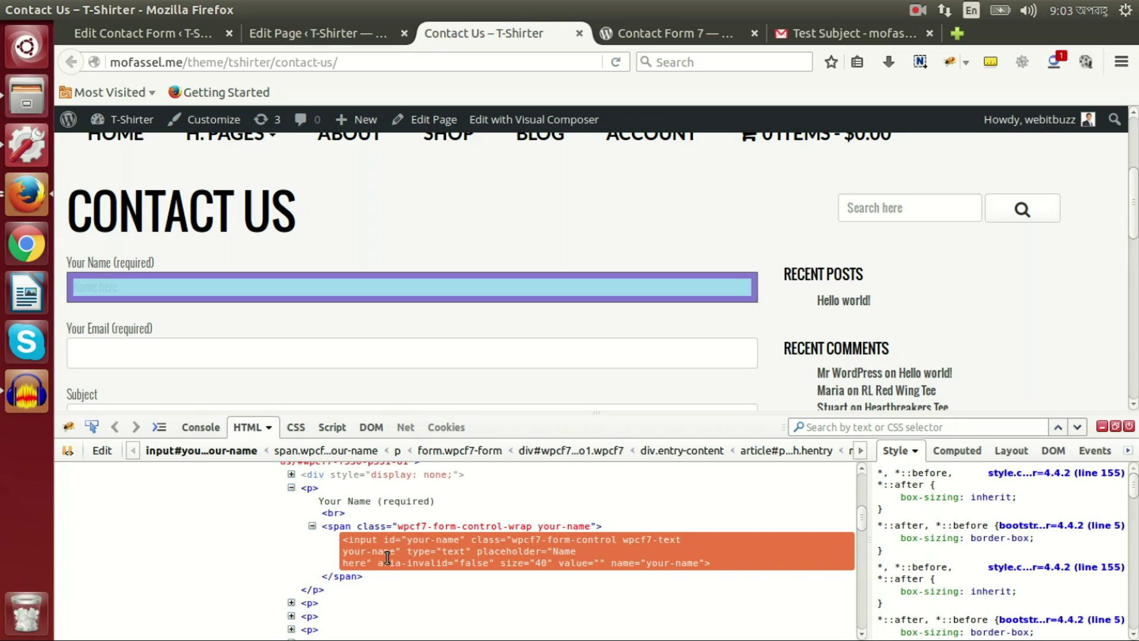
click(1128, 426)
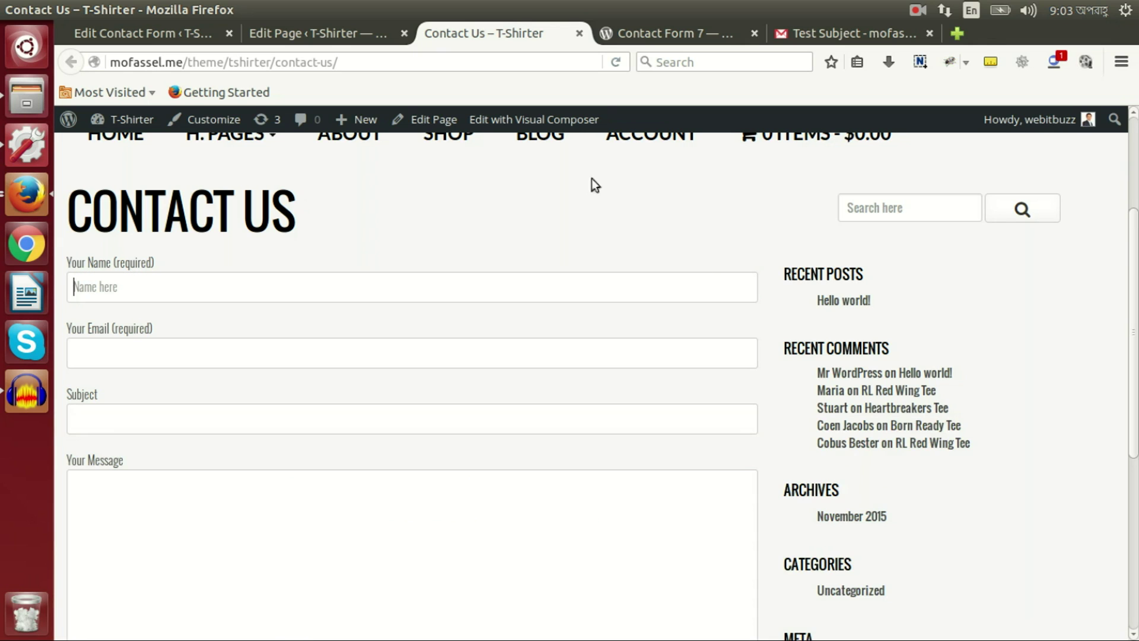
Step: Delete the old email tag from the Your Email line
click(180, 30)
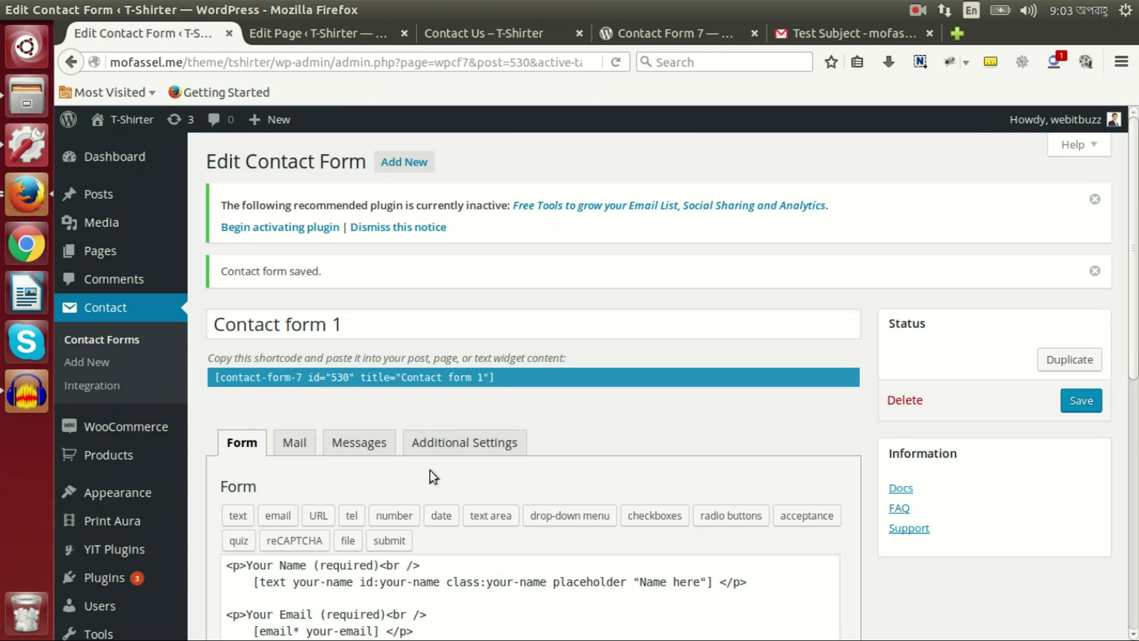
scroll(590, 476, down, 5)
scroll(447, 452, down, 3)
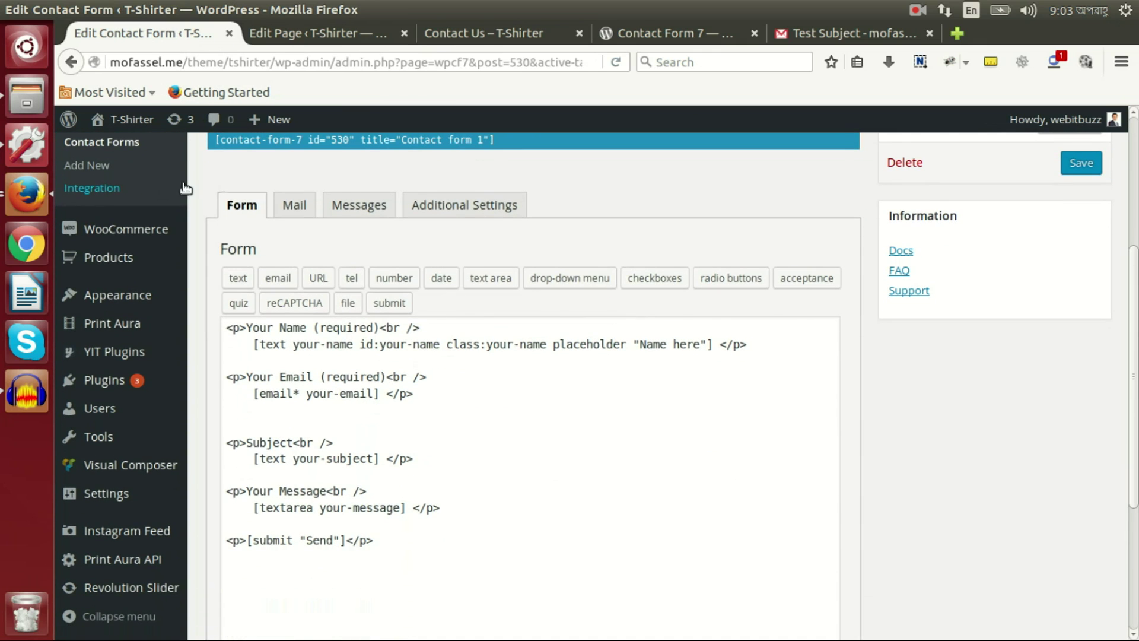
drag(254, 394, 379, 394)
key(BackSpace)
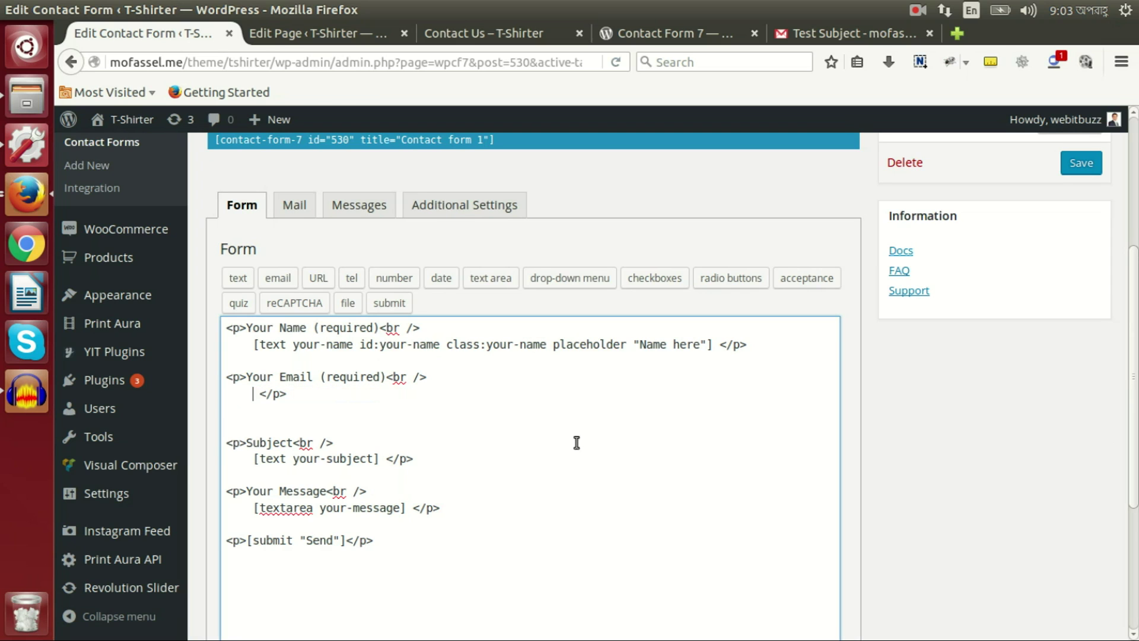
Step: Create an email tag named your-emial with placeholder 'Email here'
click(276, 279)
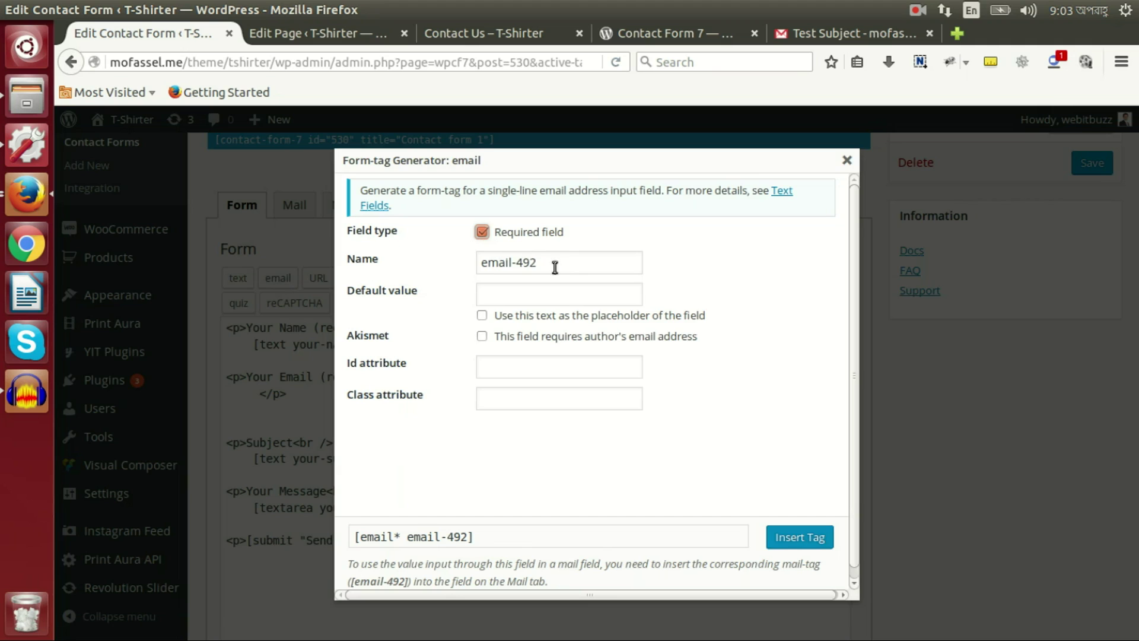
drag(563, 267, 464, 258)
text(you)
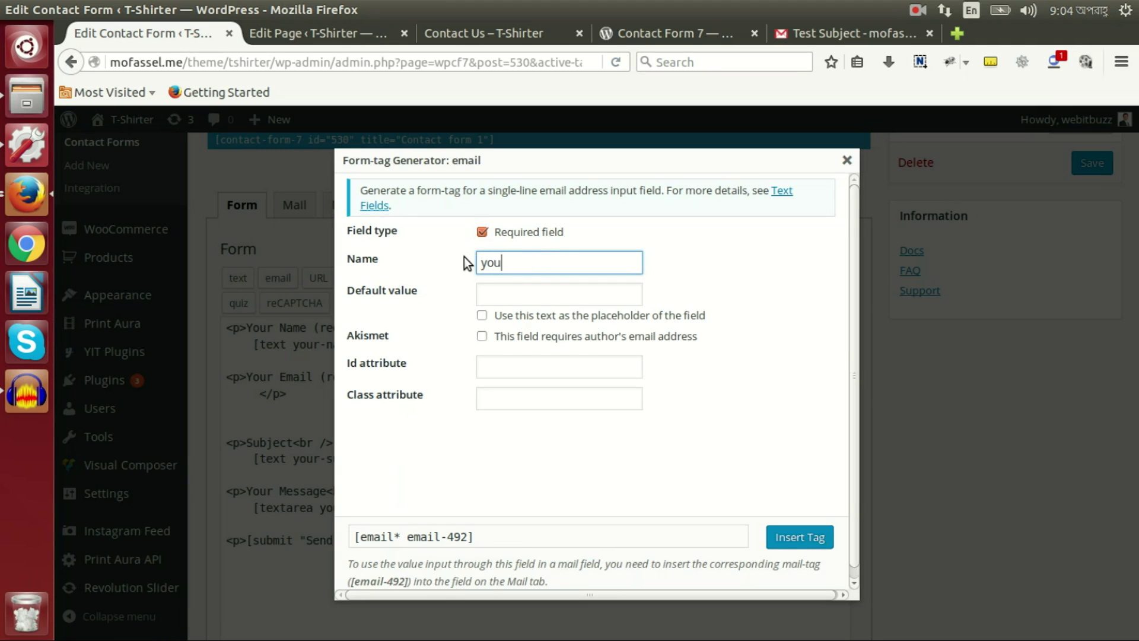
text(r-)
text(mail)
key(BackSpace)
key(BackSpace)
key(BackSpace)
key(BackSpace)
text(emial)
click(482, 316)
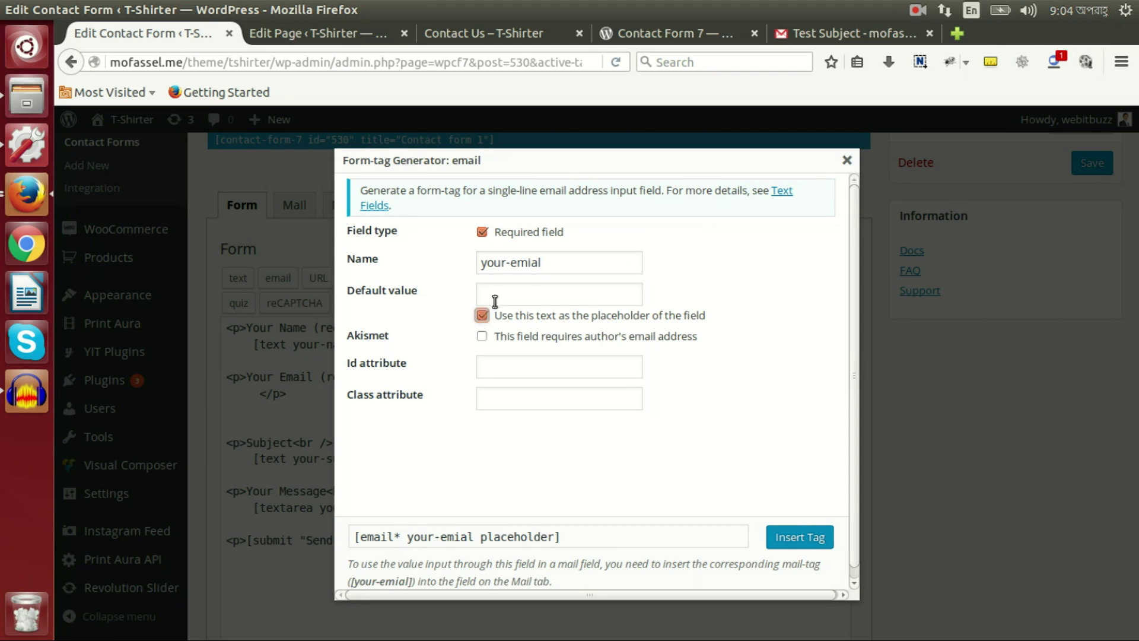
click(493, 294)
text(Email here)
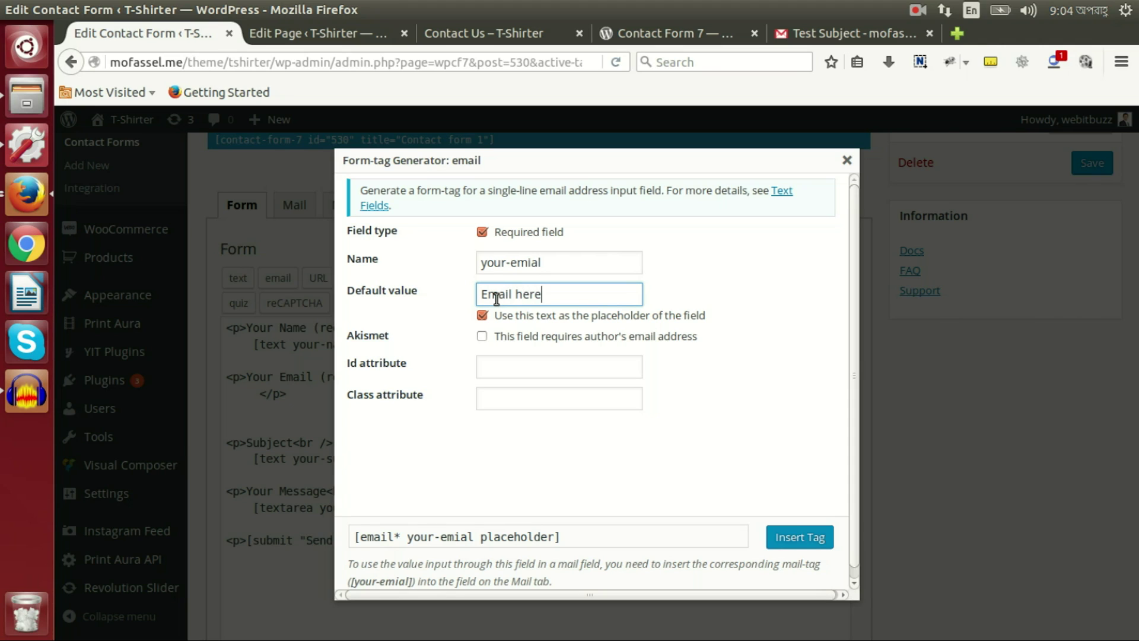
Step: Set id and class to your-email and paste the finished email tag on the Email line
click(525, 369)
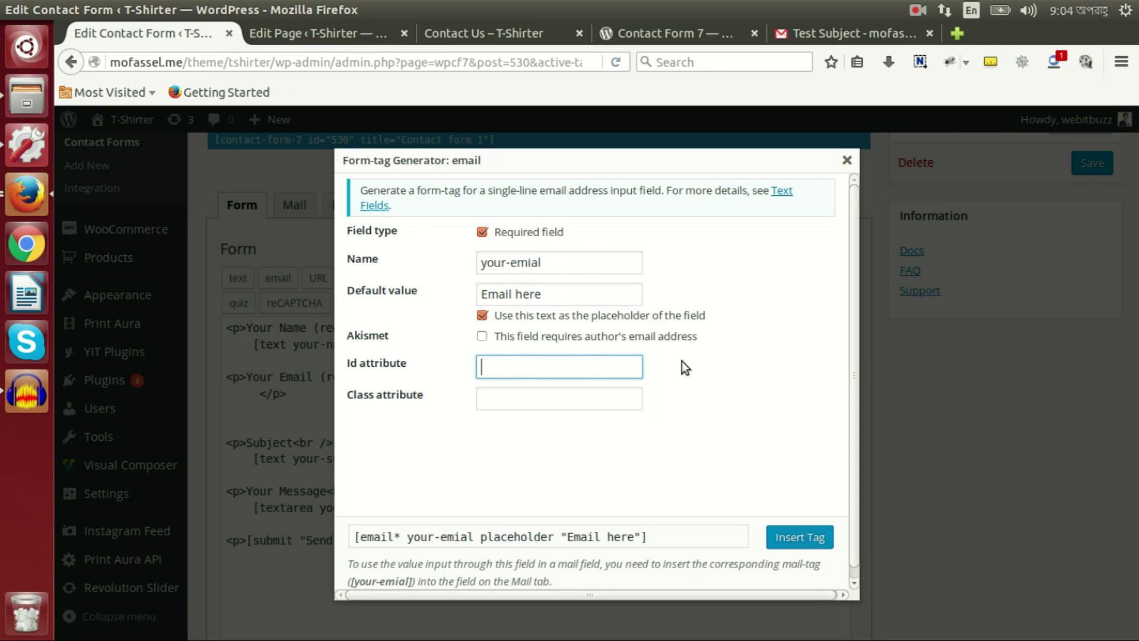
text(your-email)
key(Tab)
text(your-email)
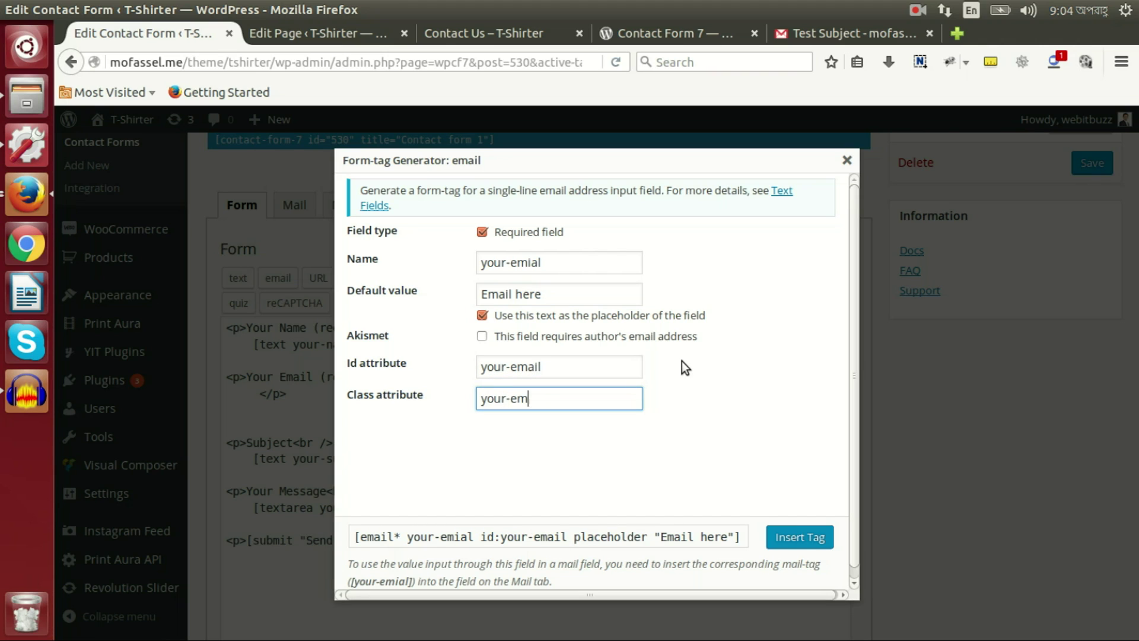
click(706, 547)
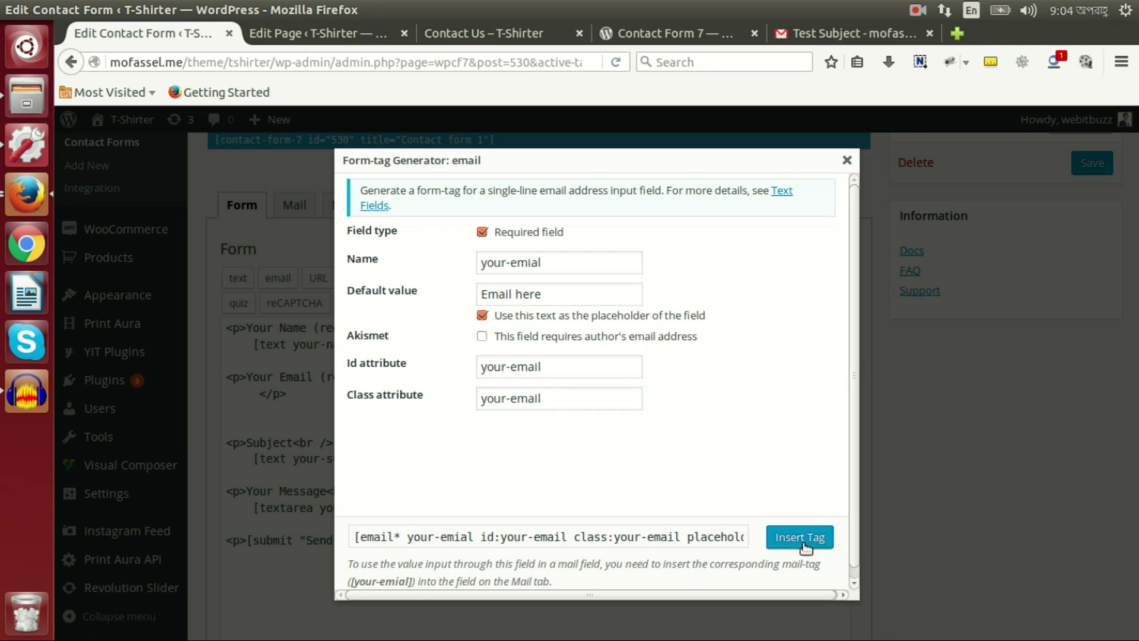
click(698, 539)
key(ctrl+c)
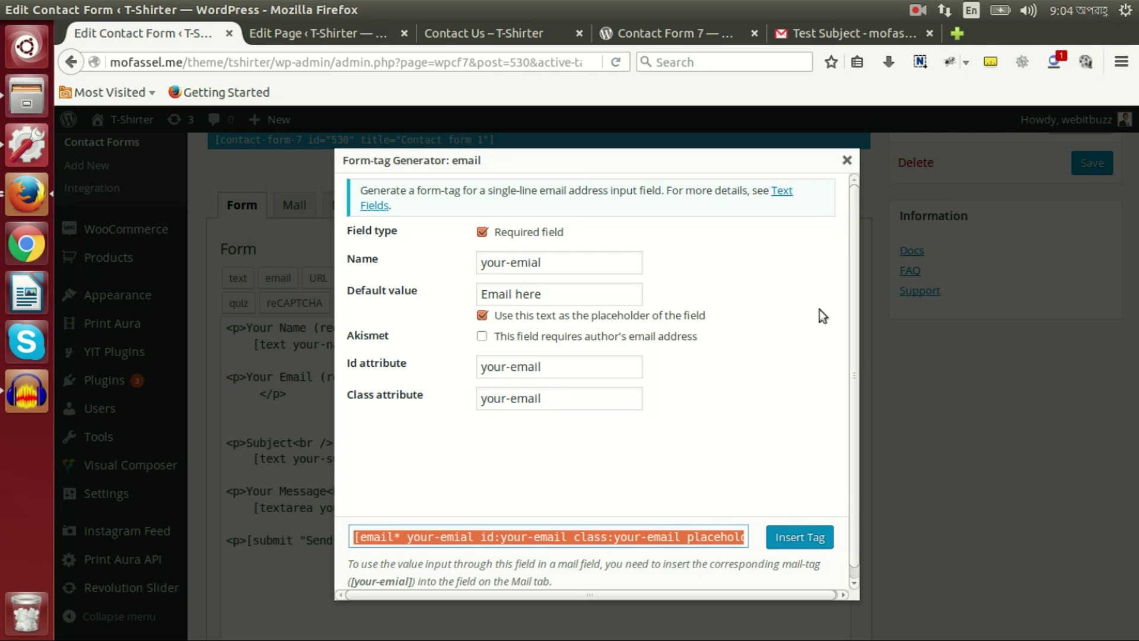
click(846, 160)
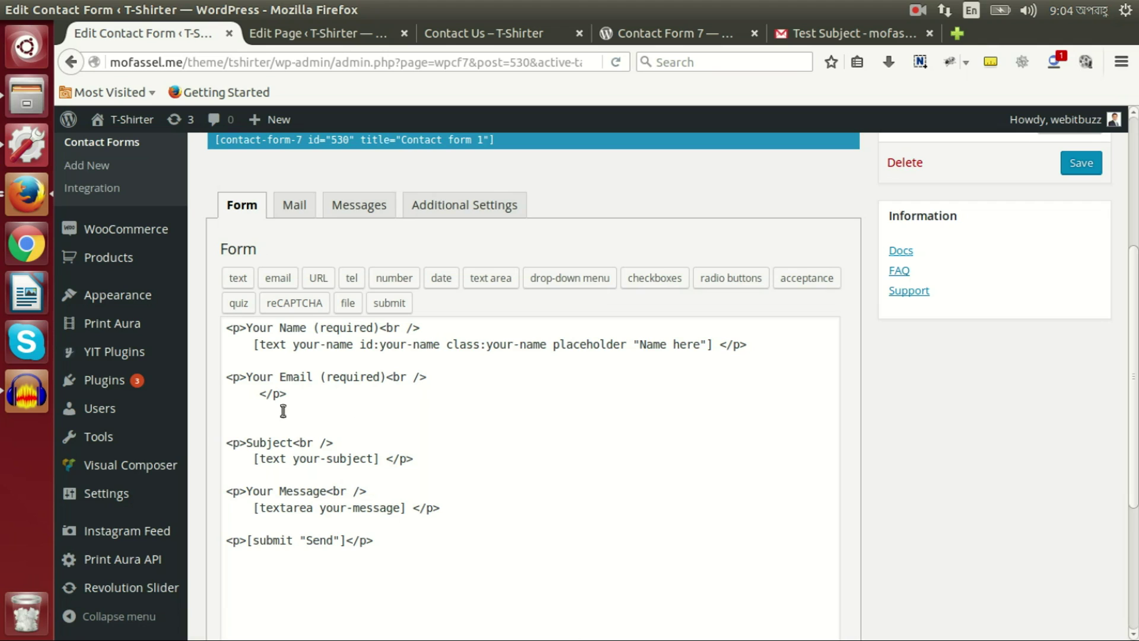
click(255, 396)
key(ctrl+v)
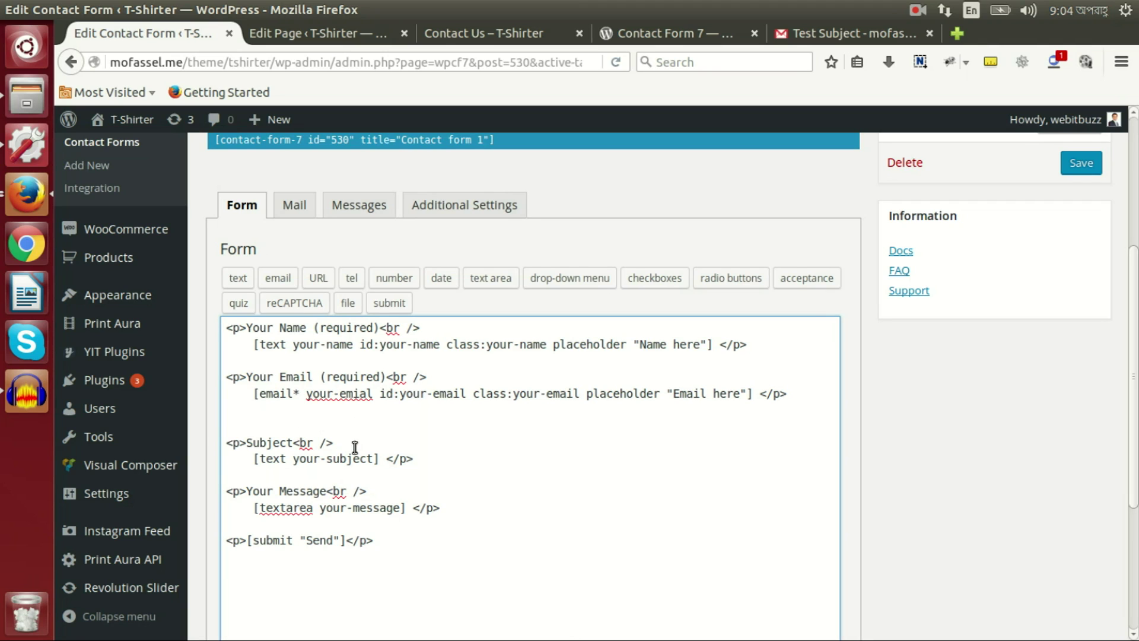
scroll(333, 412, down, 2)
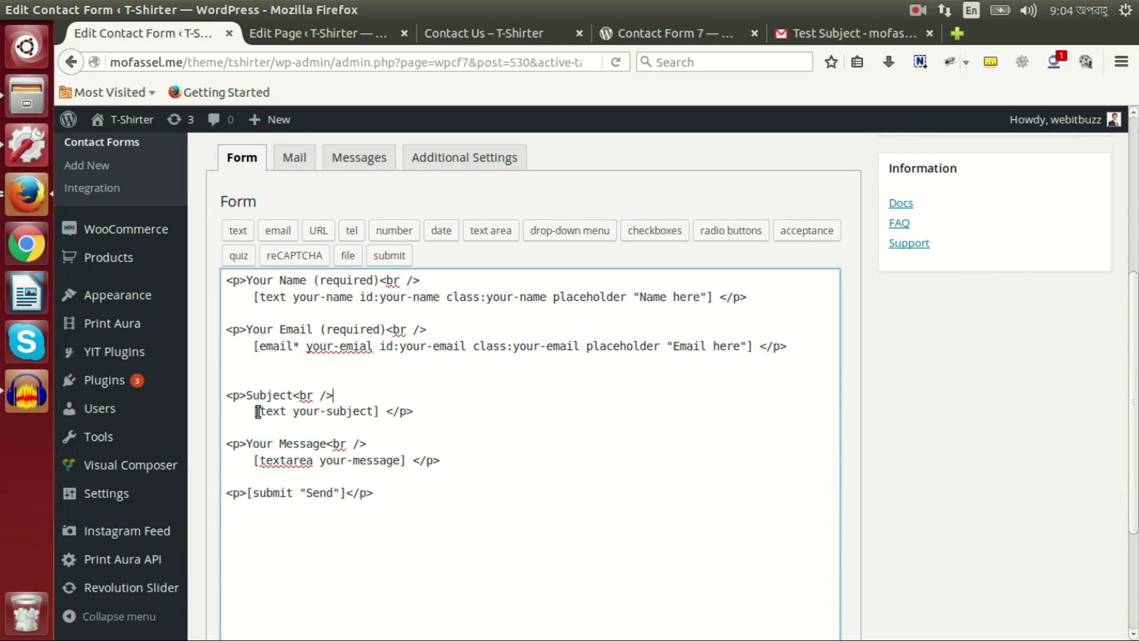
drag(258, 411, 380, 414)
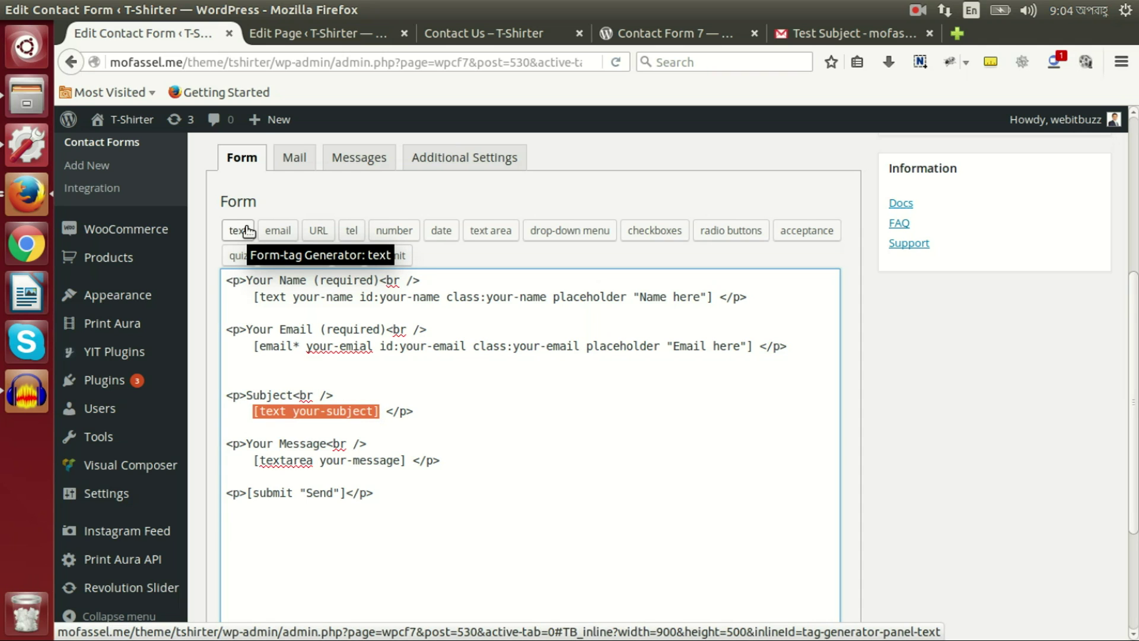
Step: Find the textarea tag in the editor and compare it with the message box on the live page
click(248, 281)
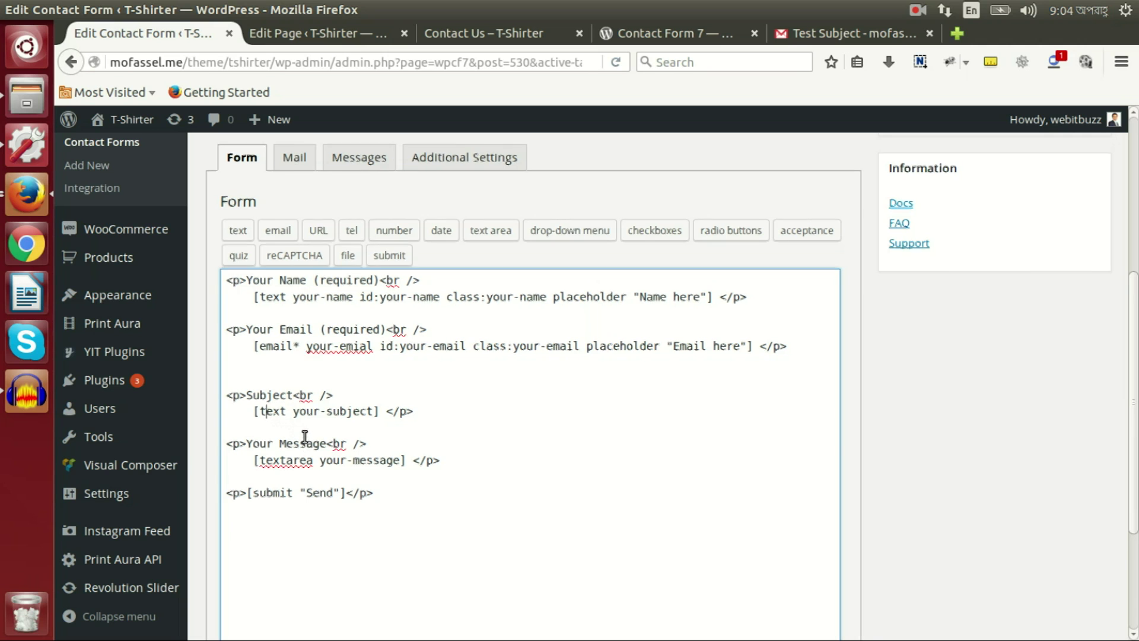
scroll(306, 442, down, 1)
click(248, 399)
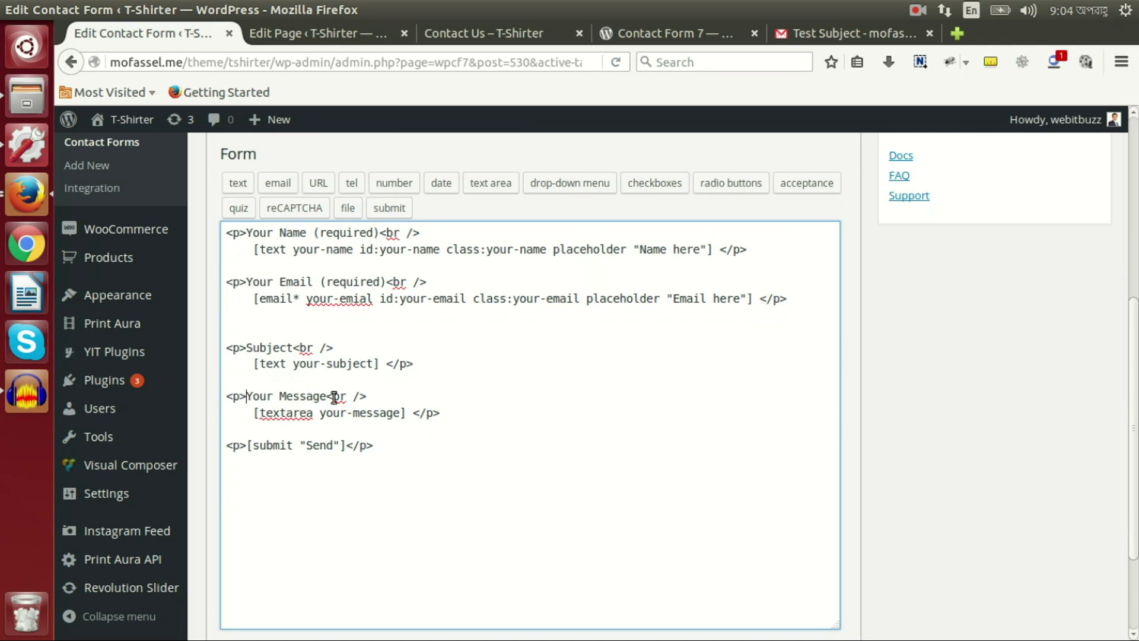
click(280, 413)
click(253, 413)
click(528, 34)
scroll(407, 295, down, 5)
click(271, 345)
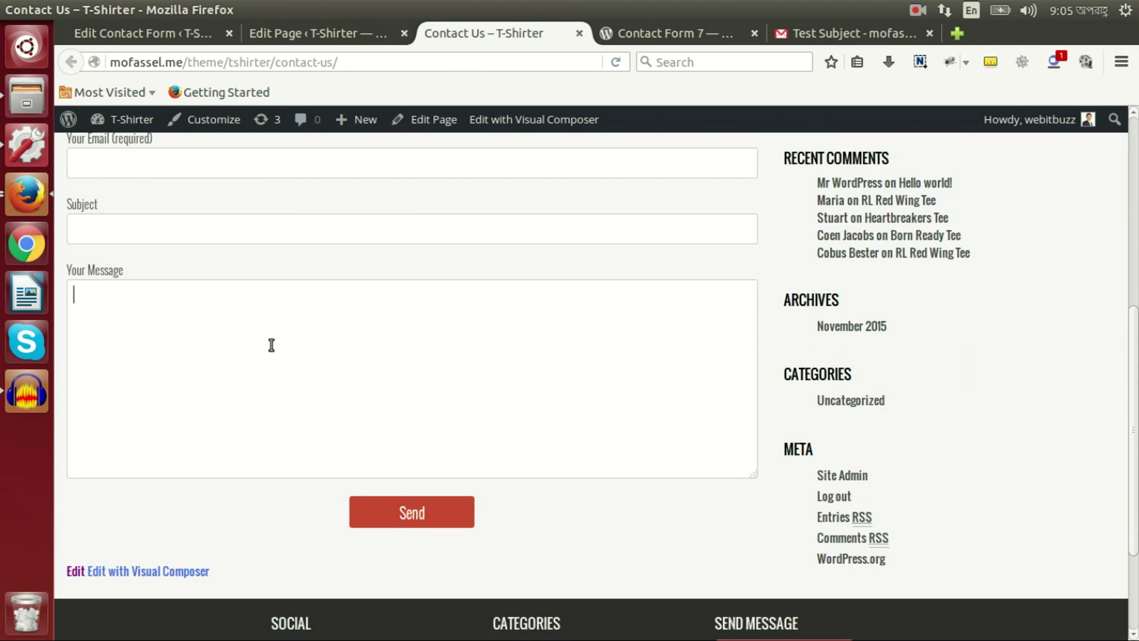
Step: Delete the old [textarea your-message] tag from the Your Message line
click(183, 40)
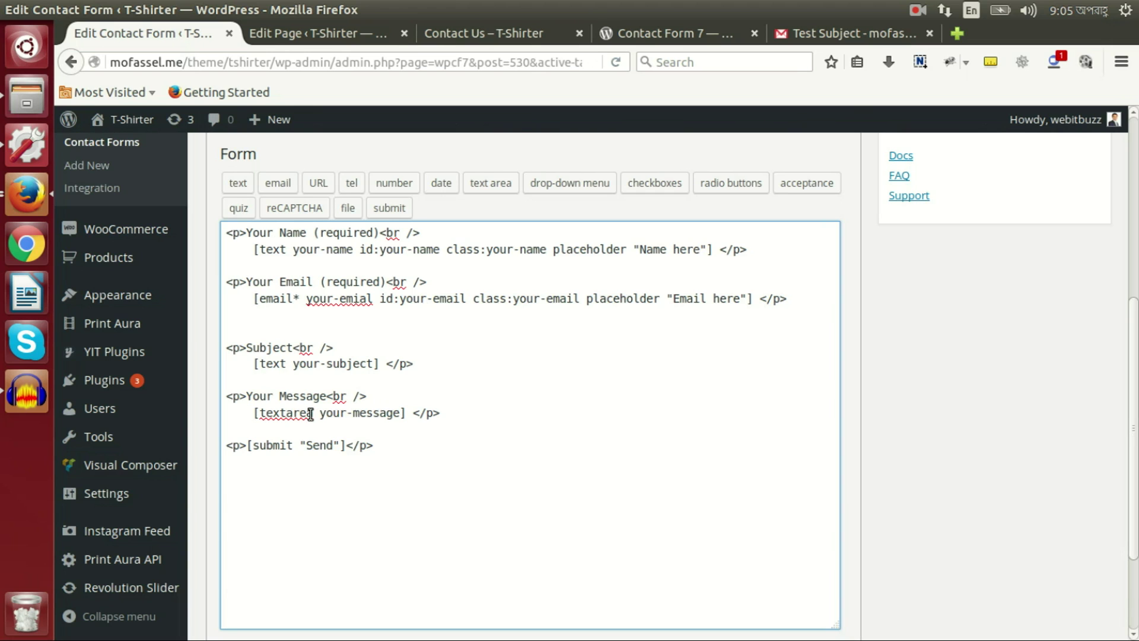
scroll(310, 413, up, 1)
drag(248, 461, 414, 461)
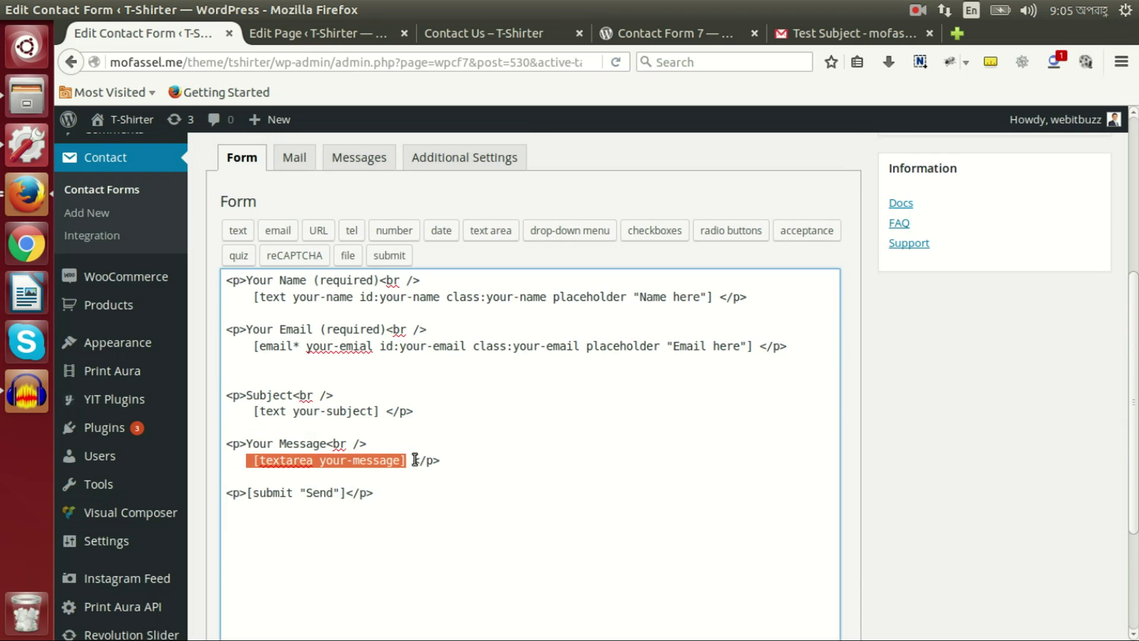
key(BackSpace)
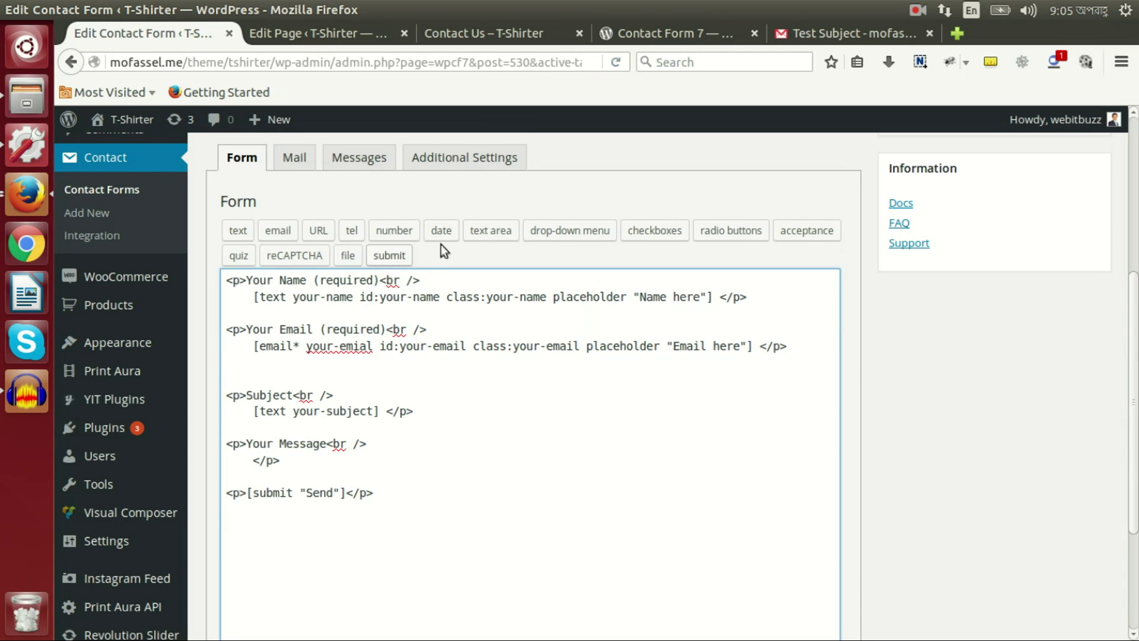
Step: Create a required textarea tag named your-message with placeholder 'Message here'
click(487, 230)
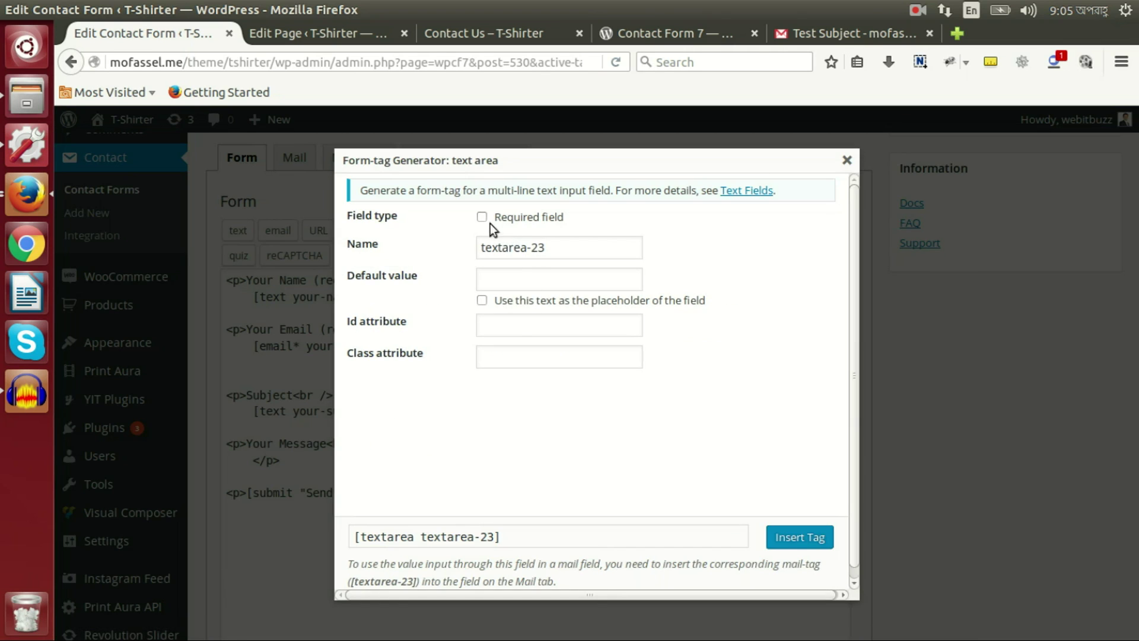
click(482, 217)
drag(570, 248, 447, 248)
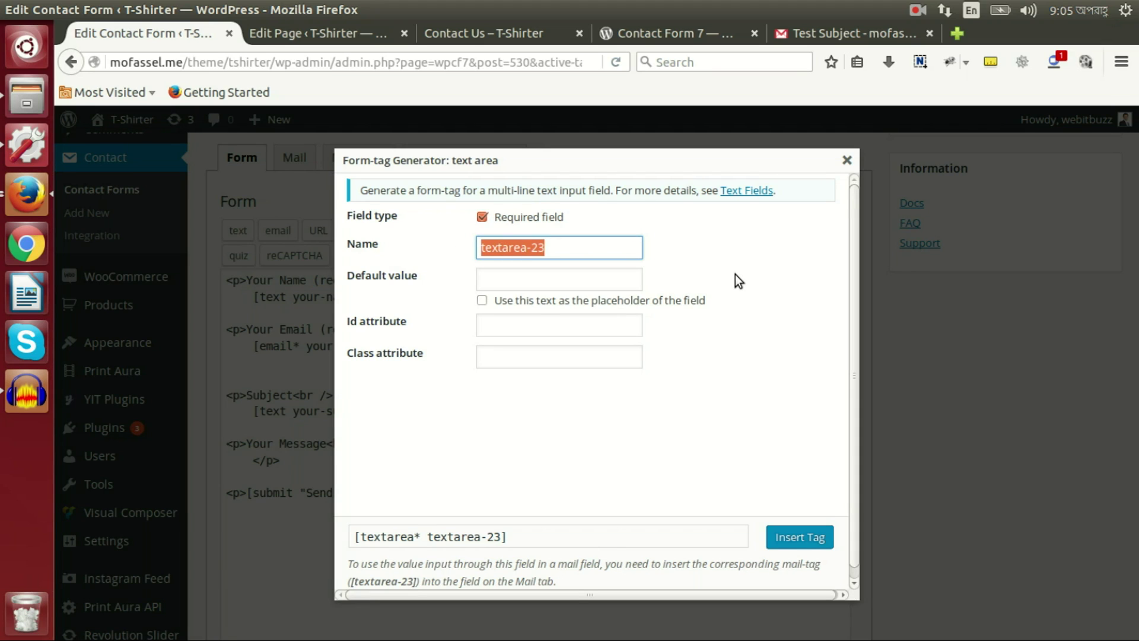
text(message)
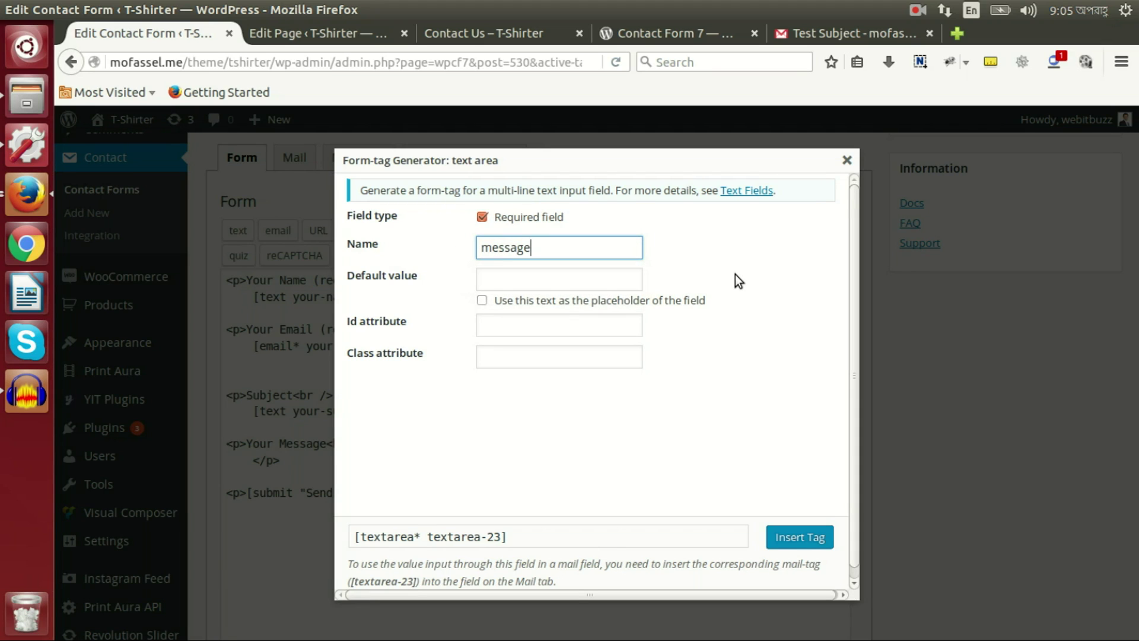
text(your-)
click(606, 277)
text(Message here)
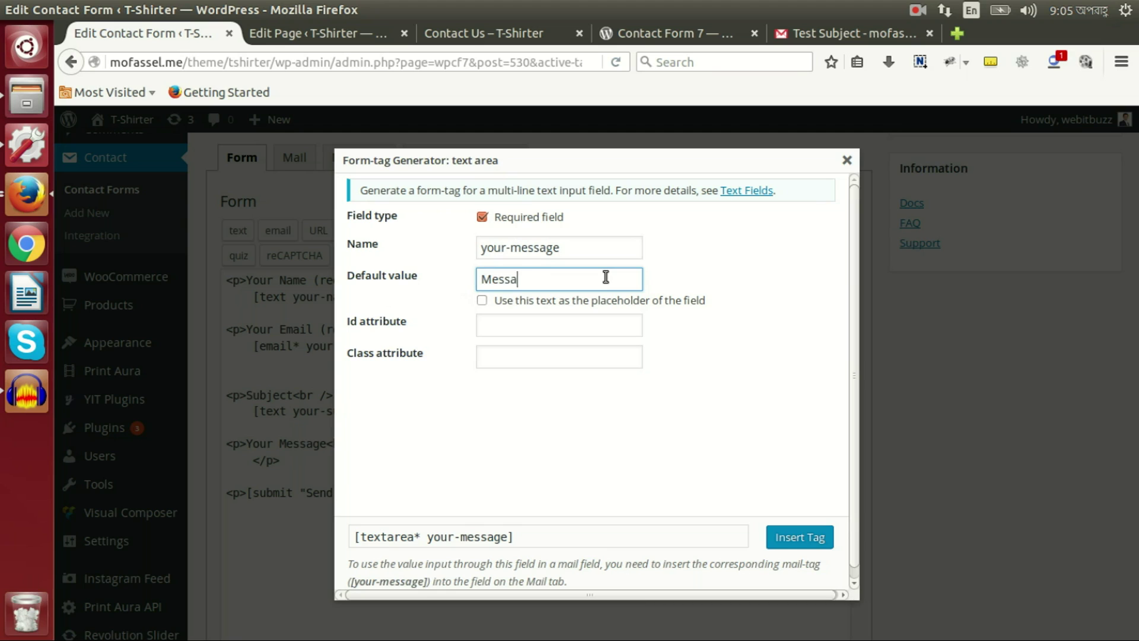
click(595, 300)
Step: Give the textarea id and class your-message and insert it on the Your Message line
click(521, 327)
text(your-message)
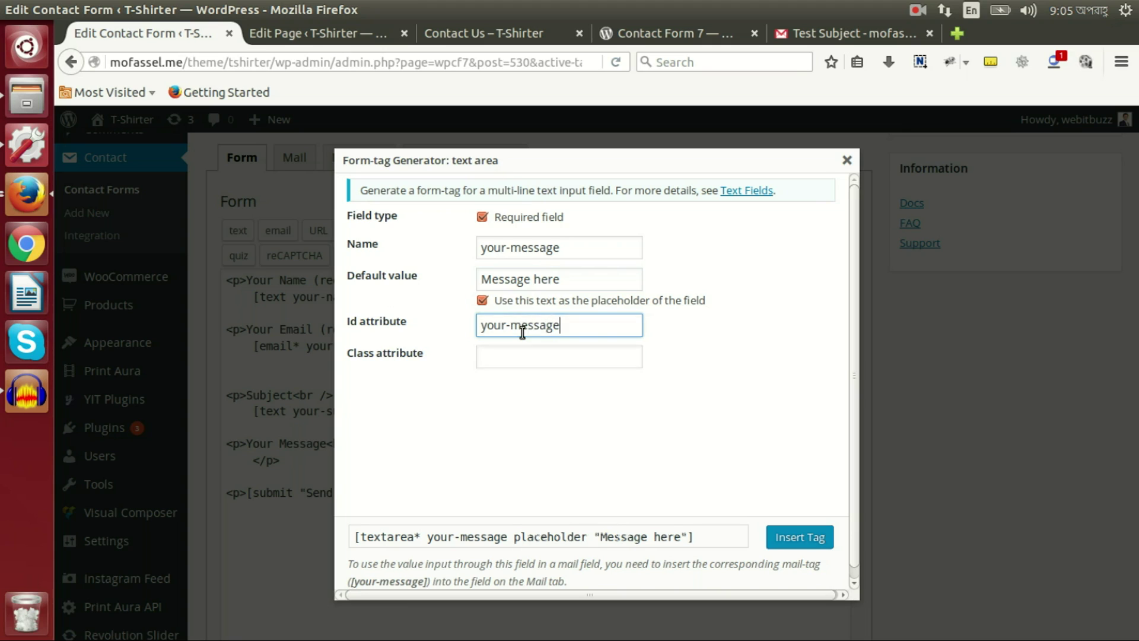
key(Tab)
text(your)
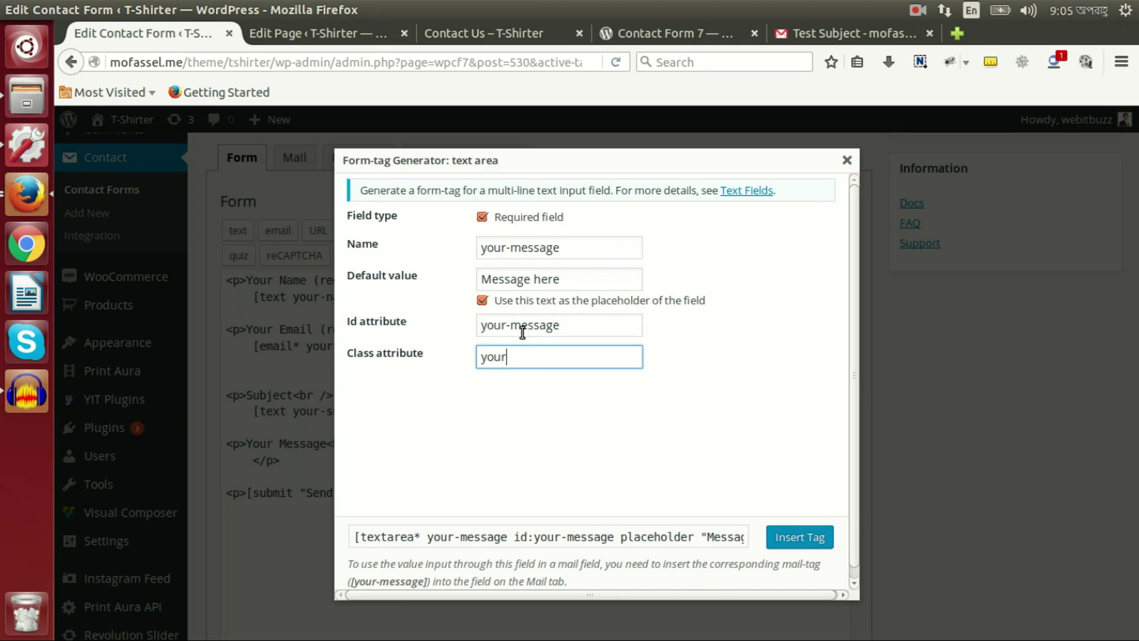
text(-message)
click(798, 537)
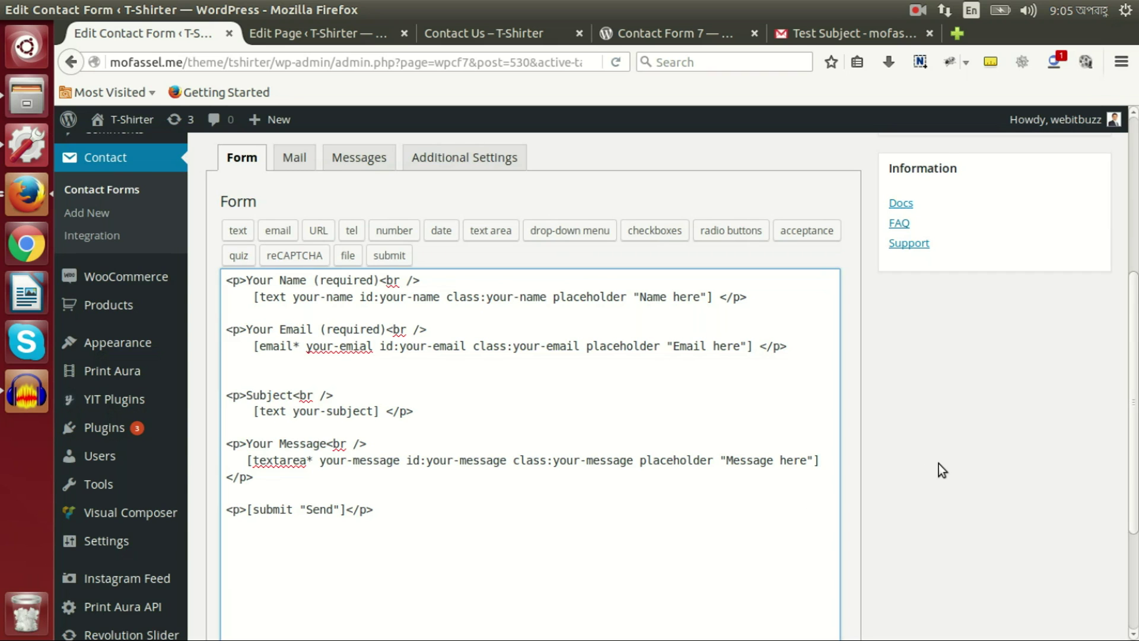
scroll(939, 464, up, 1)
scroll(937, 462, up, 3)
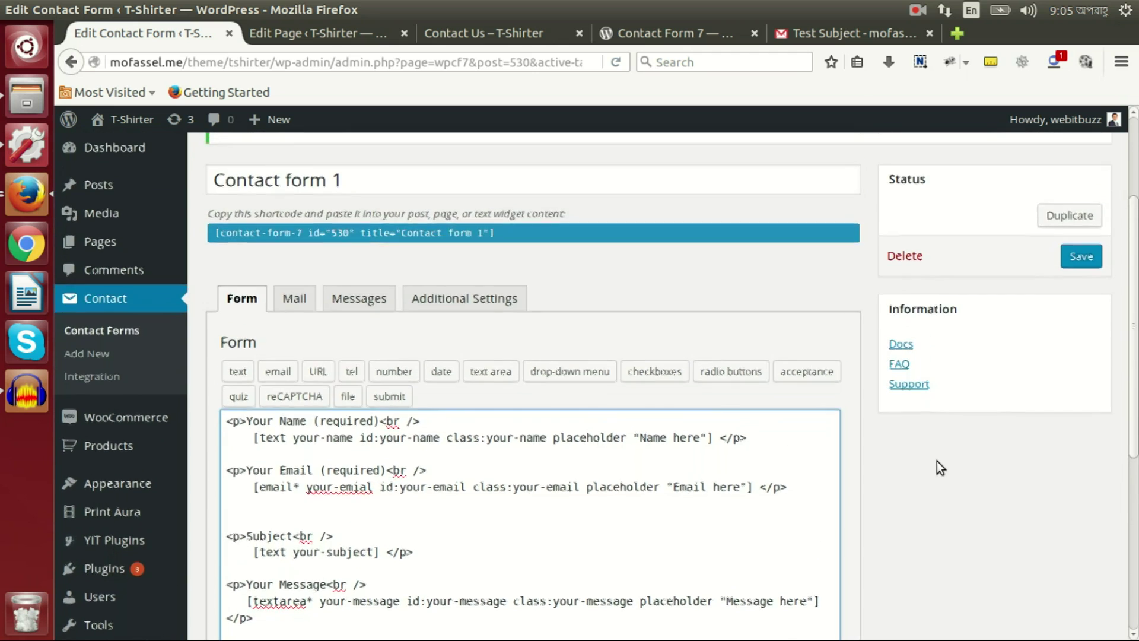
scroll(938, 461, down, 7)
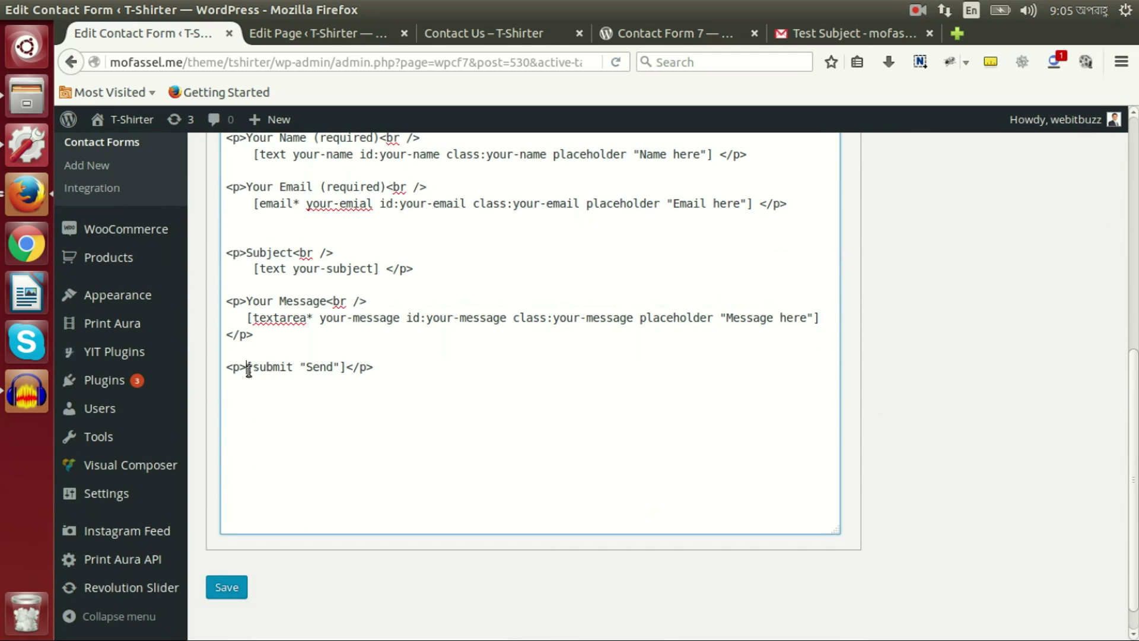
scroll(333, 391, up, 1)
click(326, 414)
scroll(432, 440, up, 3)
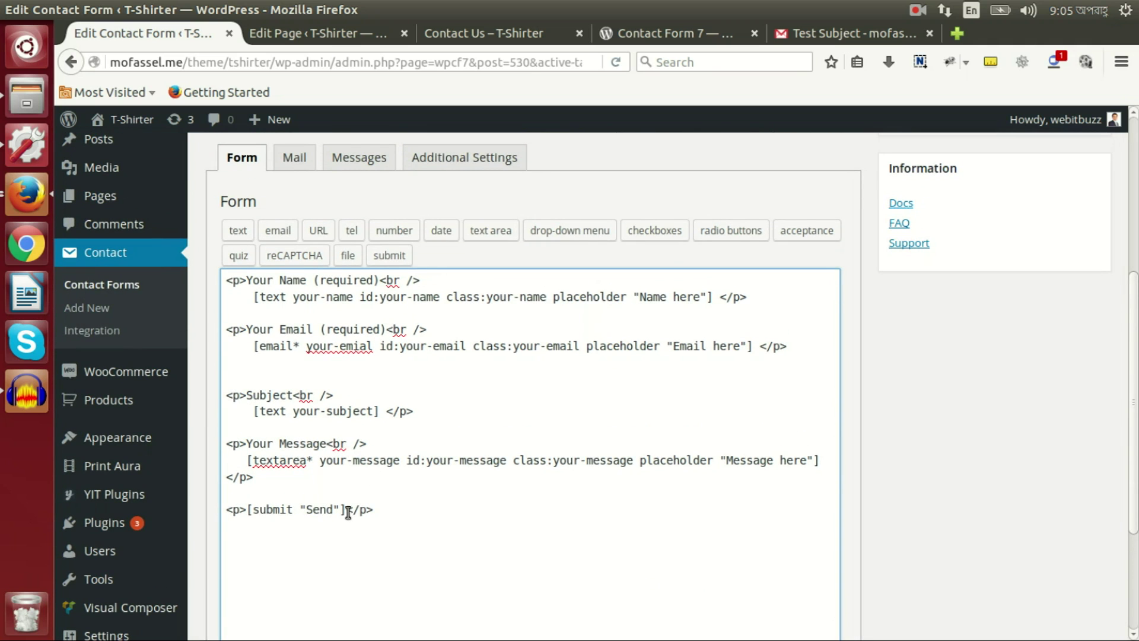
Step: Delete the [submit "Send"] tag and label a new submit button 'Submit Now'
drag(347, 509, 247, 509)
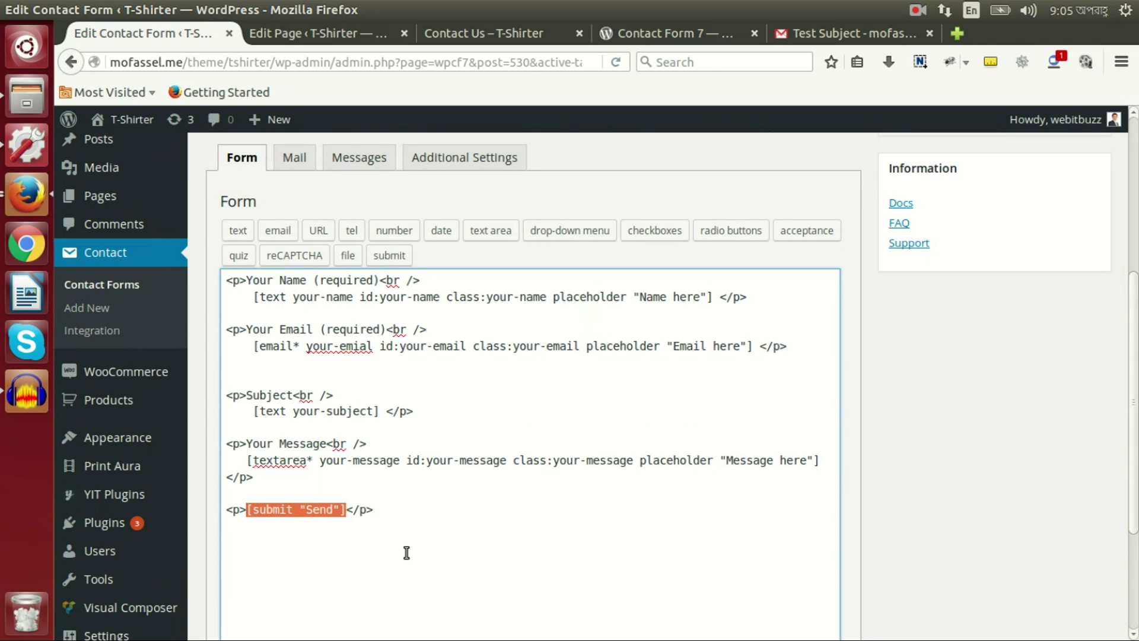
key(BackSpace)
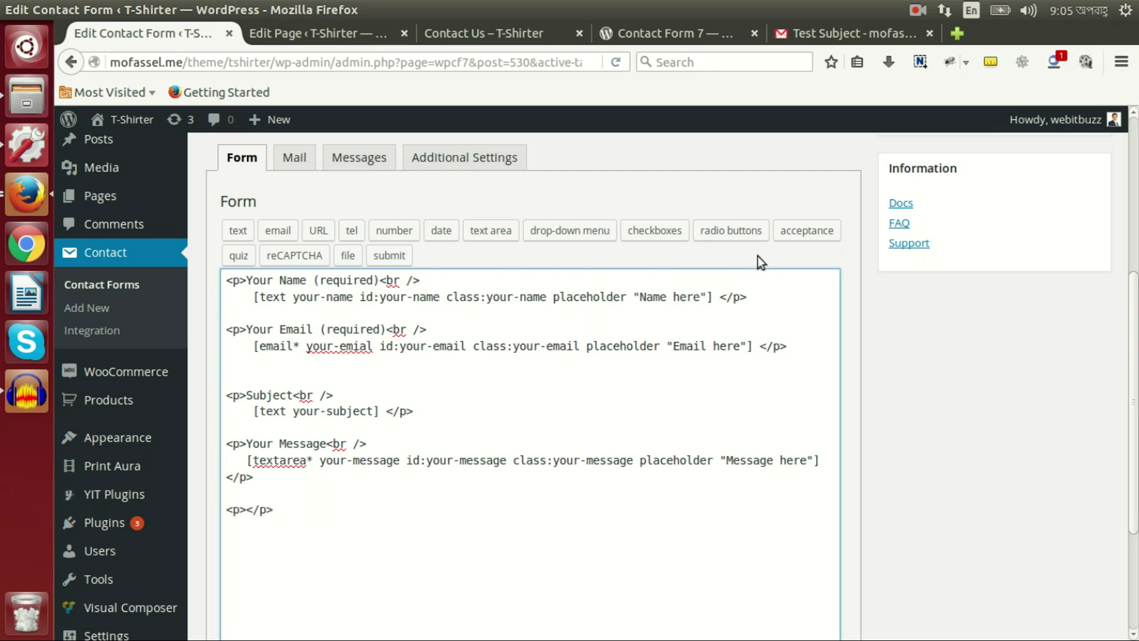
click(394, 258)
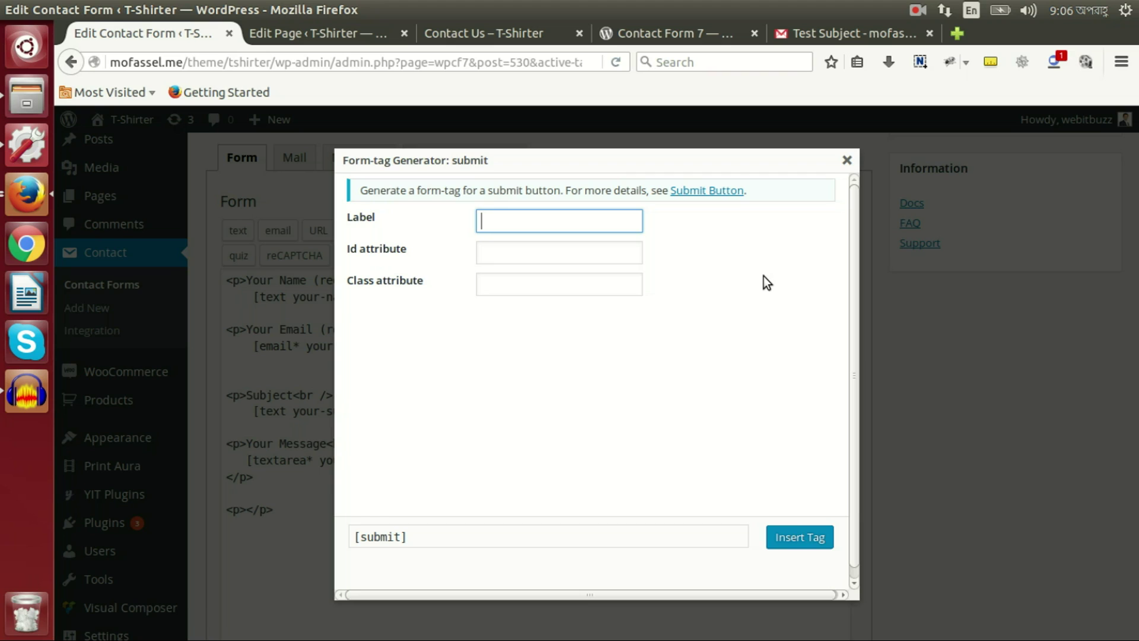
text(Submit NOw)
key(BackSpace)
key(BackSpace)
text(ow)
Step: Set the button's id and class to submit and insert the tag into the form
click(572, 254)
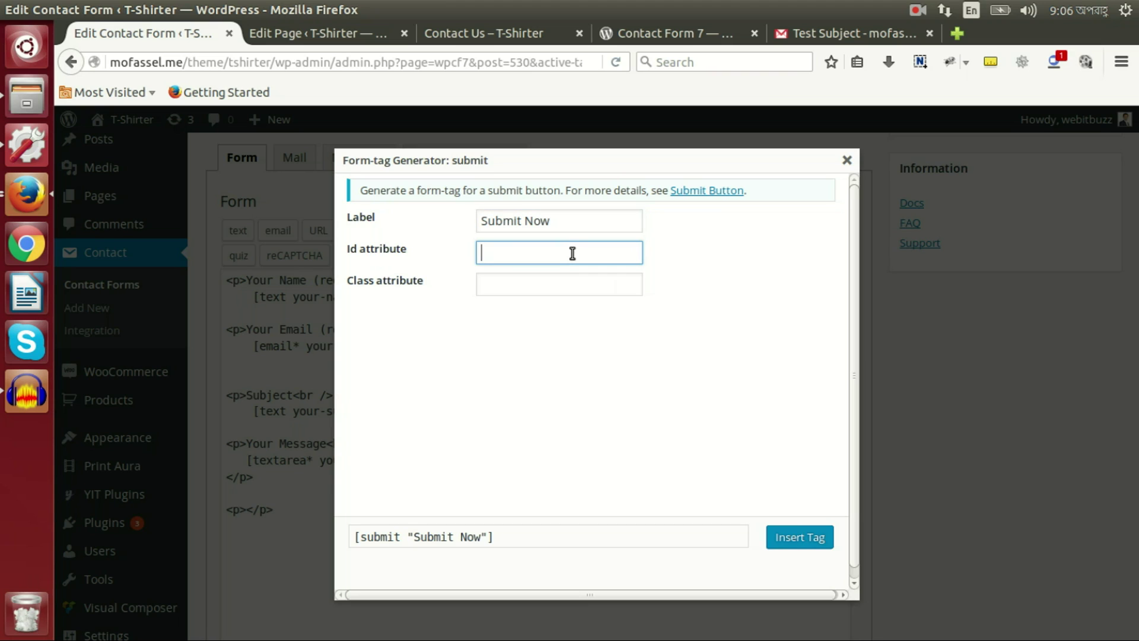
text(submit)
key(Tab)
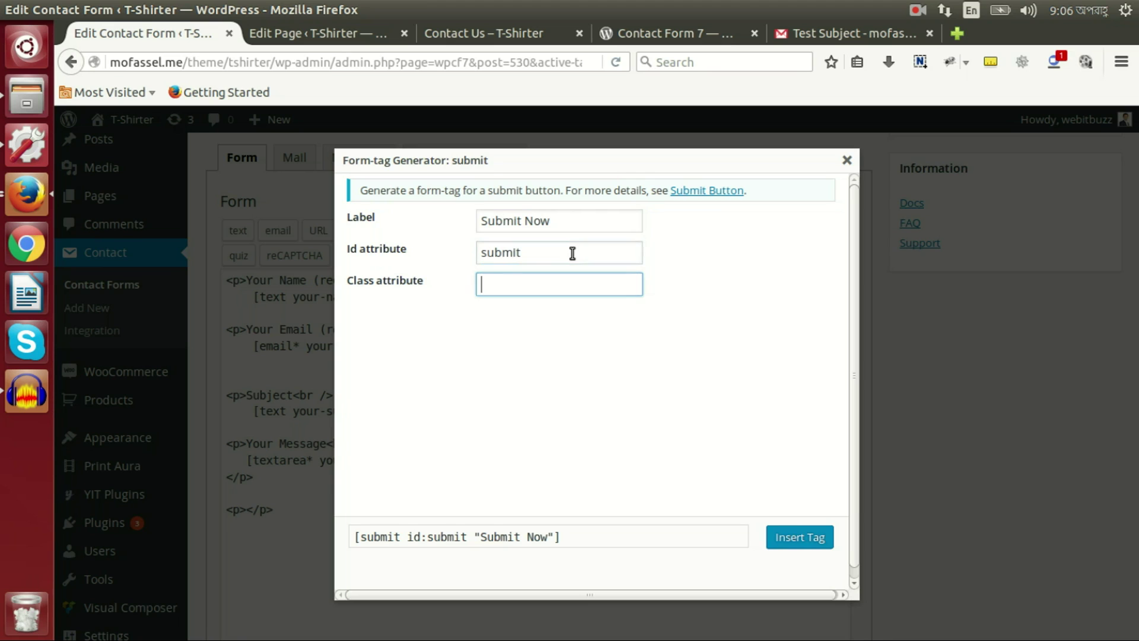
text(submit)
click(572, 537)
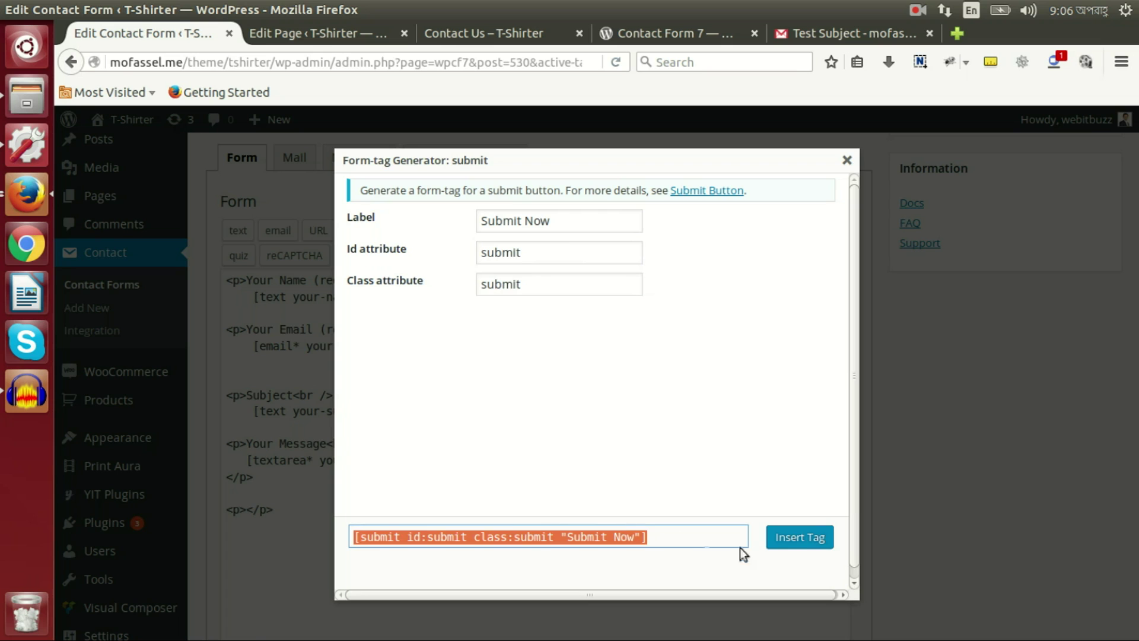
click(800, 538)
Step: Save the contact form and reload the Contact Us page
scroll(951, 437, up, 5)
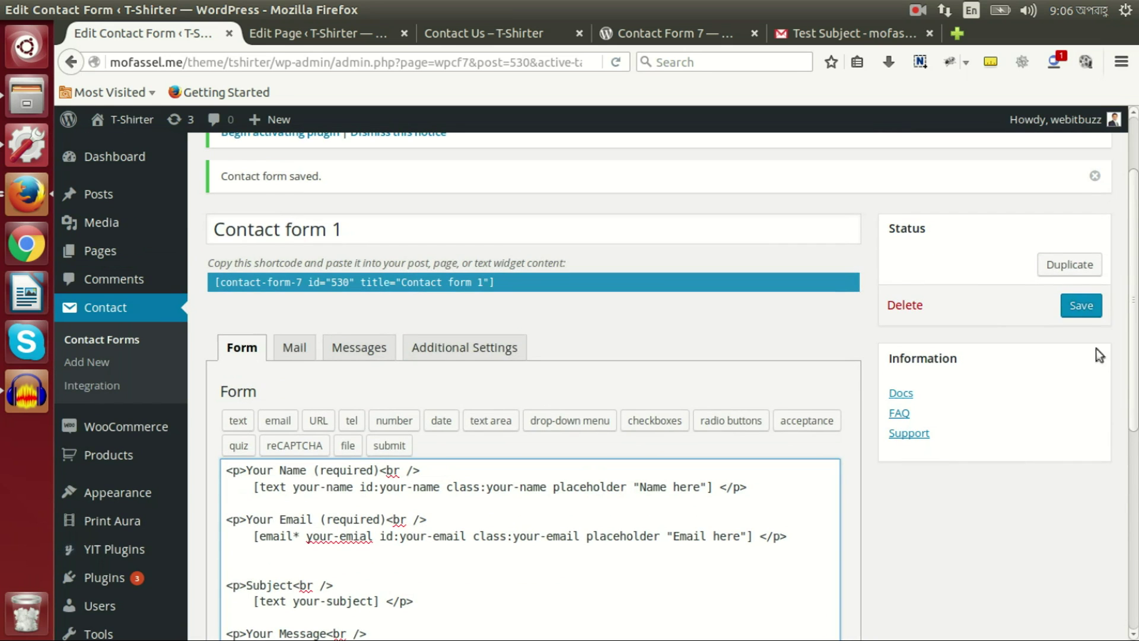
click(1081, 307)
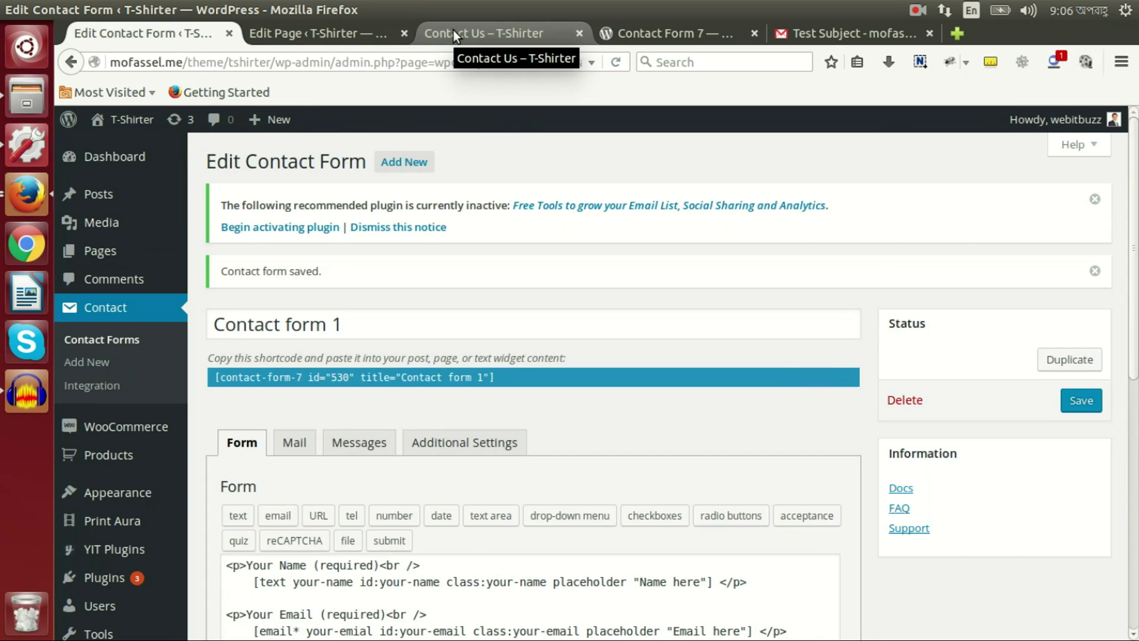
click(454, 30)
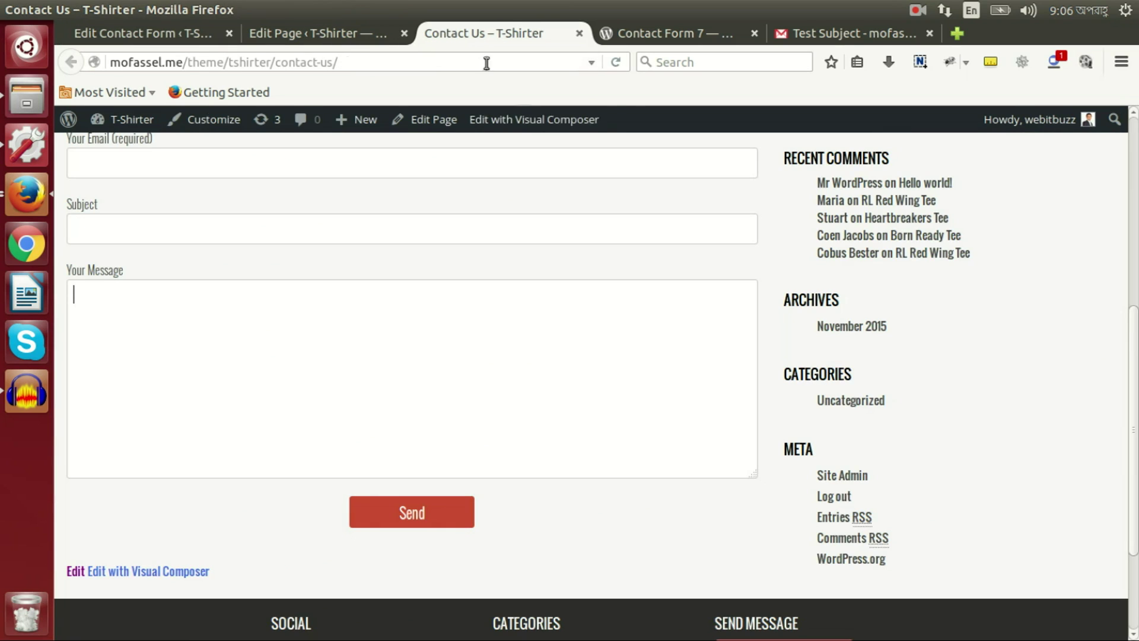
click(616, 62)
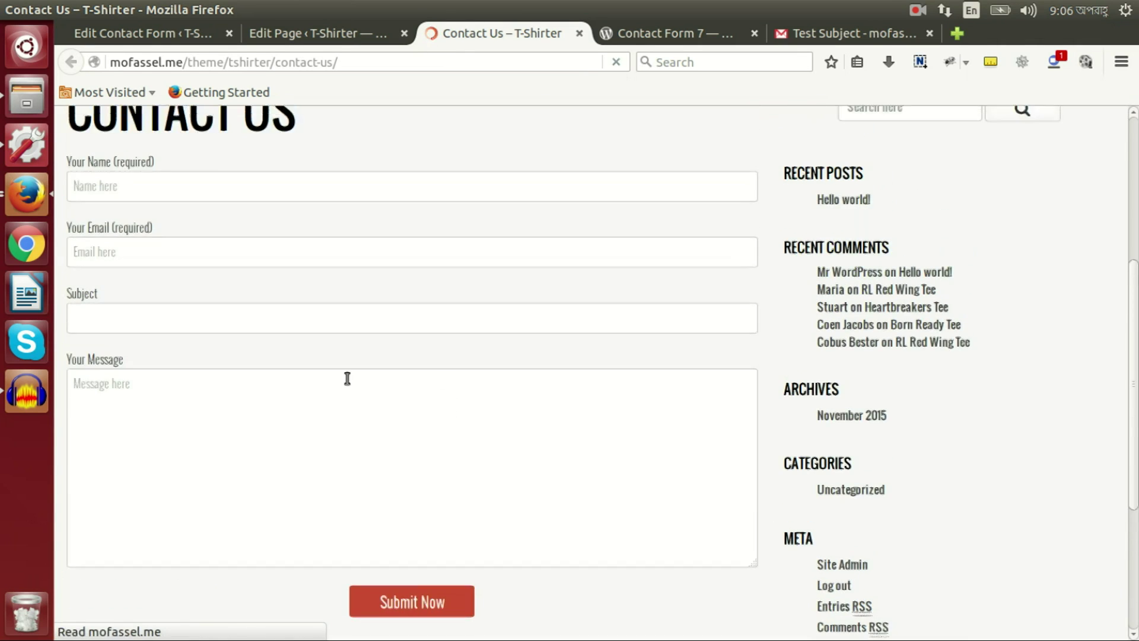
Step: Check the Name, Email and Message fields and the Submit Now button on the live form
click(146, 202)
click(149, 198)
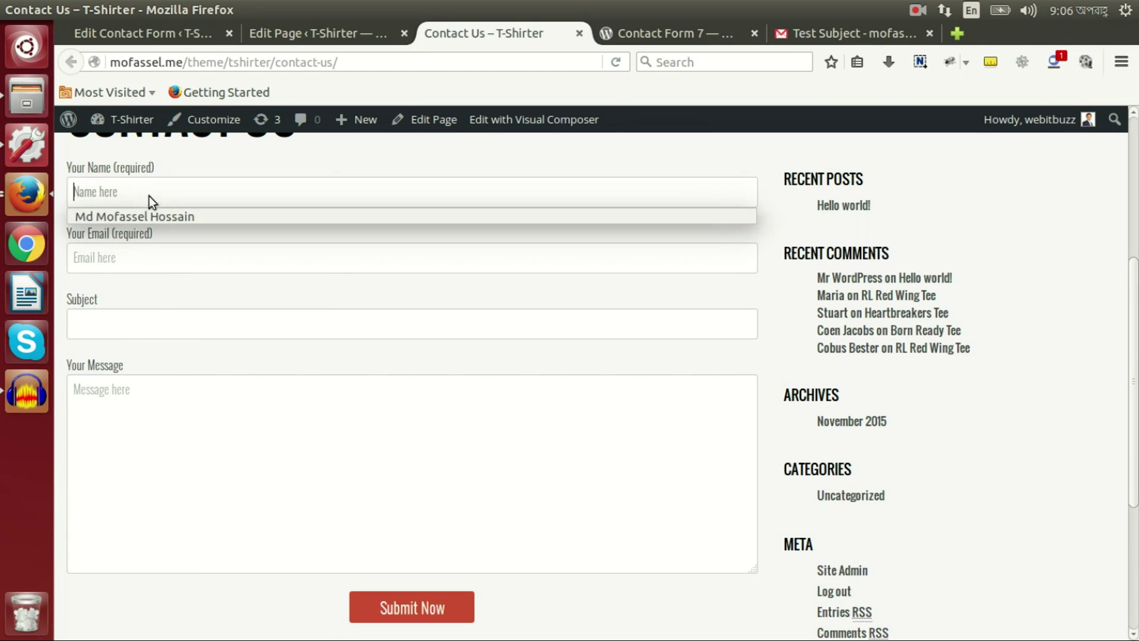
click(135, 167)
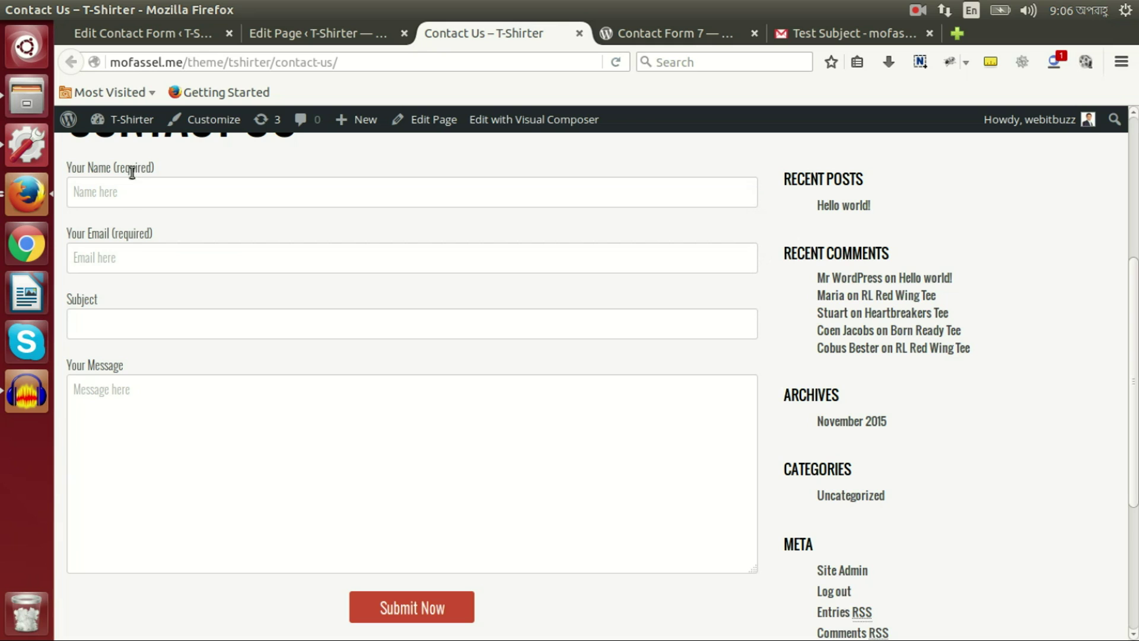
click(135, 270)
scroll(135, 270, down, 3)
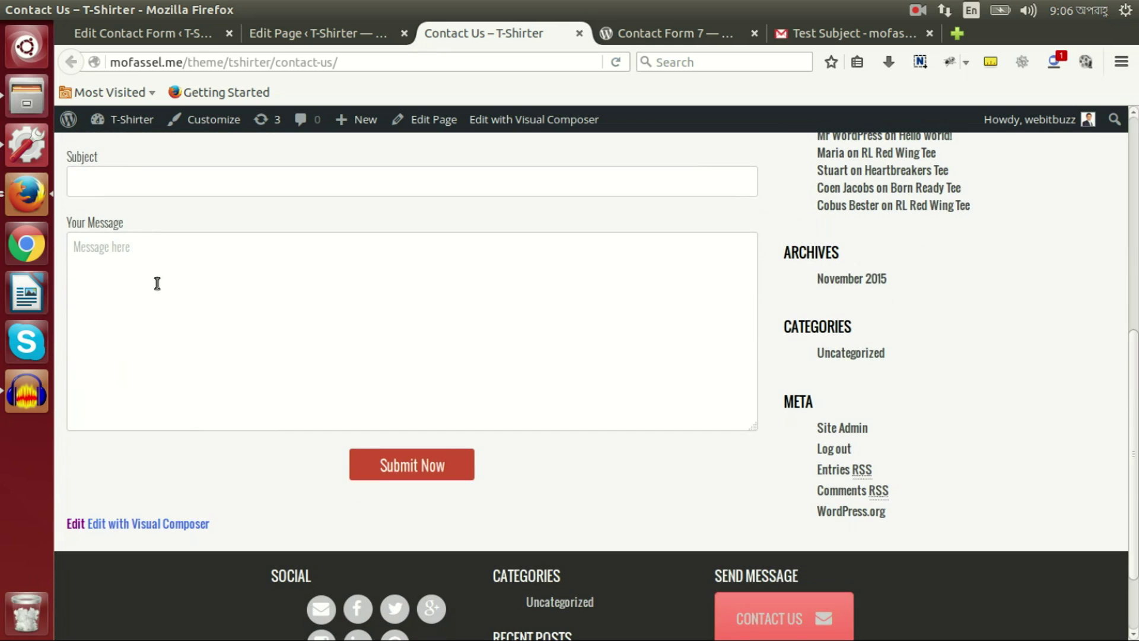
click(159, 278)
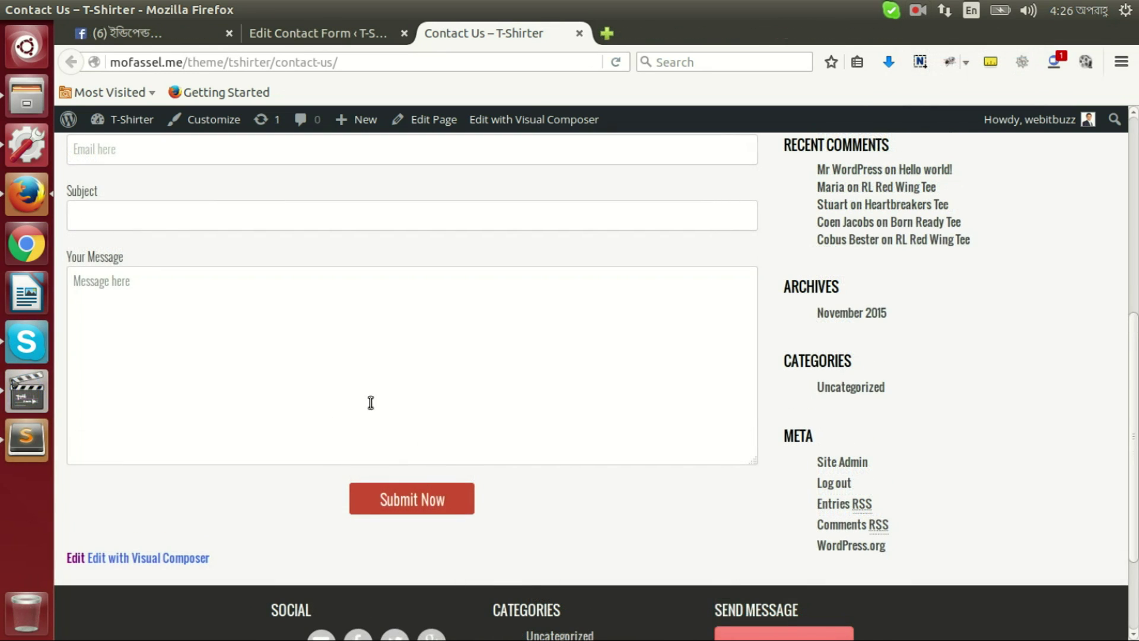
click(157, 284)
Step: Add size 40x5 to the message textarea tag, save, and go back to the Contact Us page
key(ctrl+Page_Up)
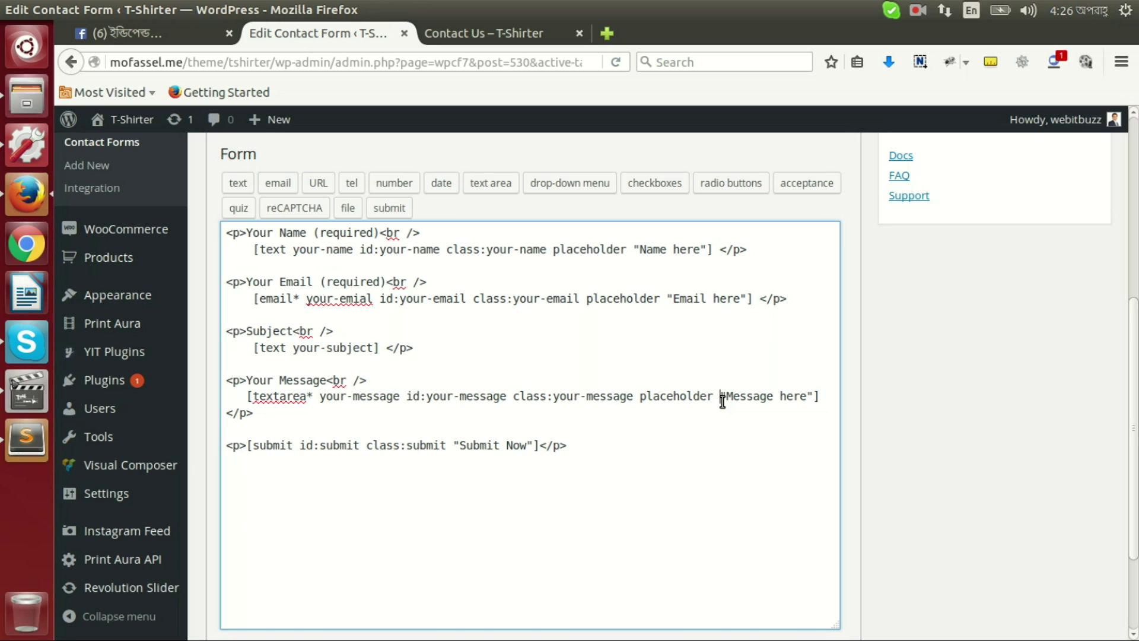
text(40)
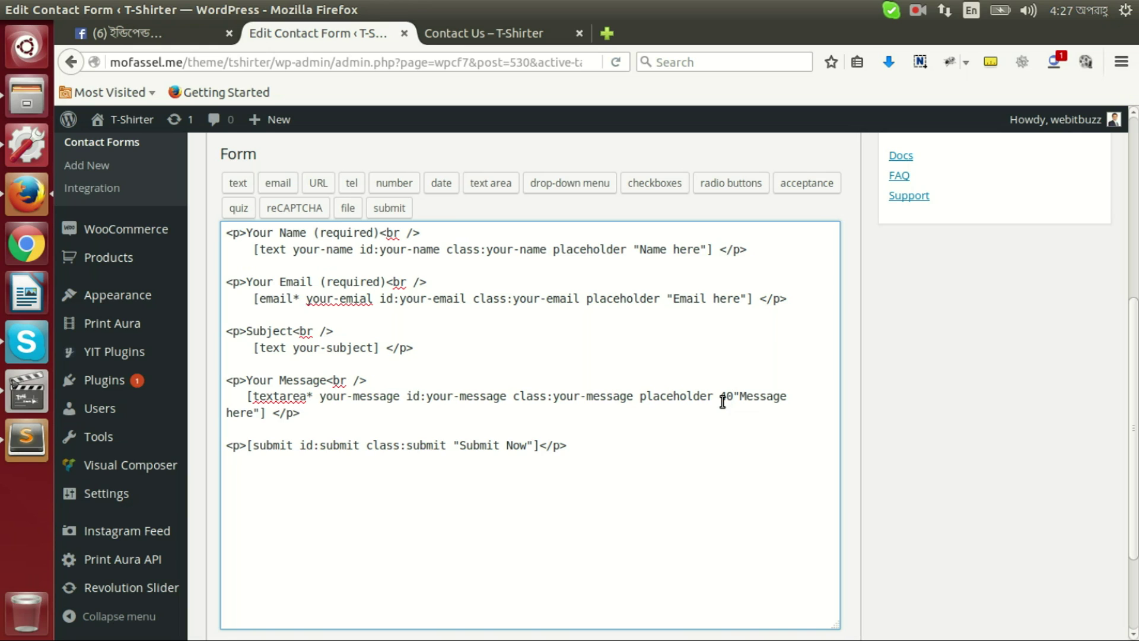
text(x5)
key(Tab)
key(Return)
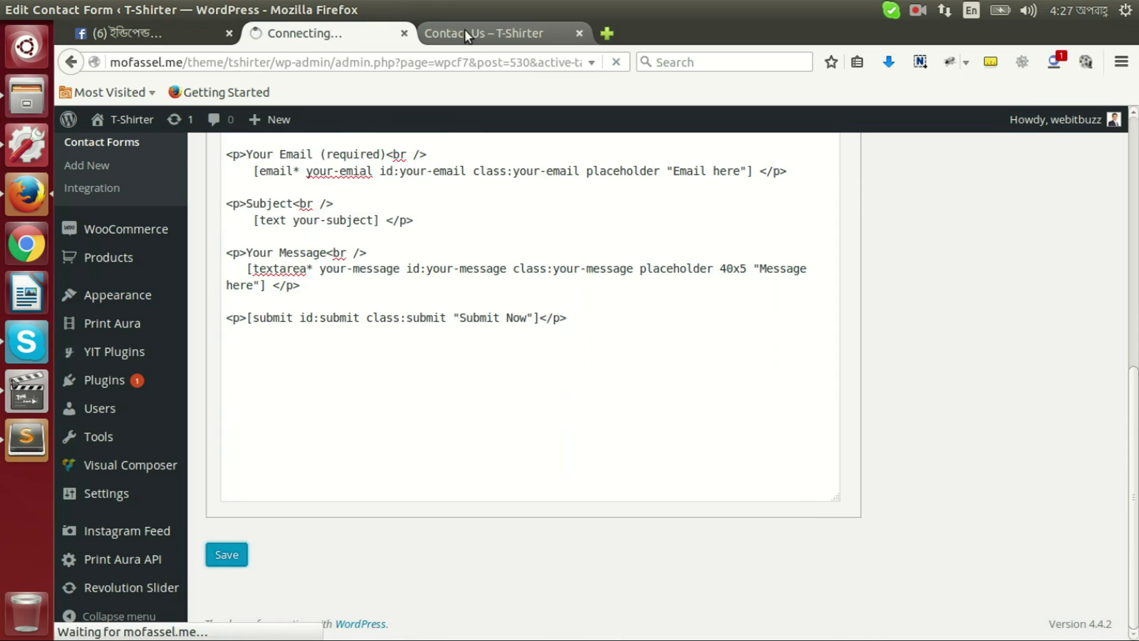
click(464, 34)
click(449, 62)
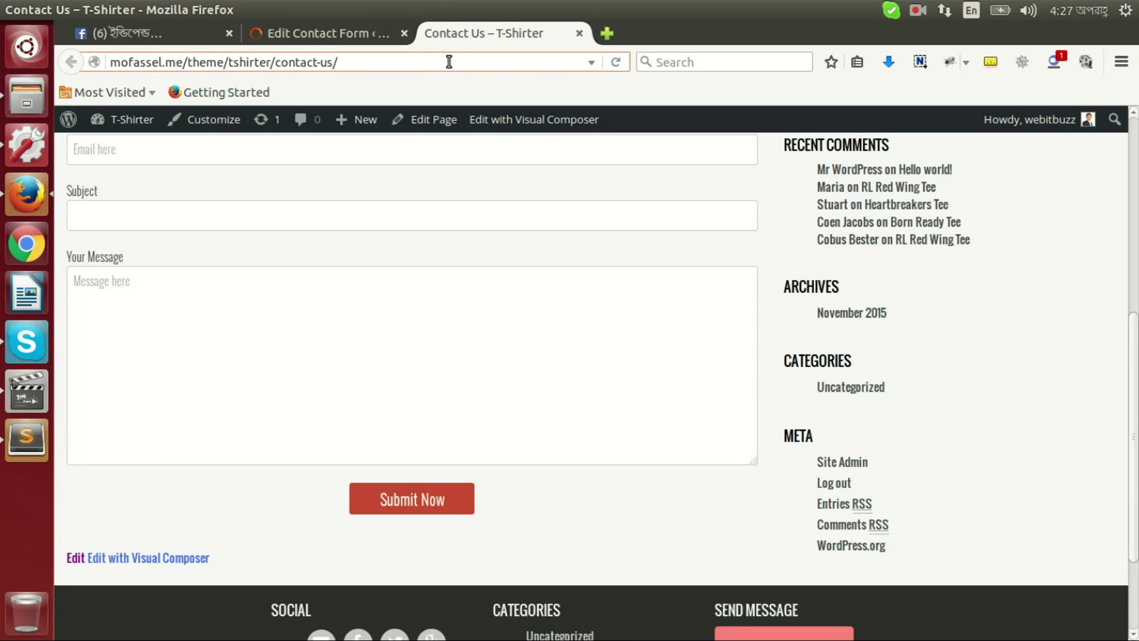
Step: Reload the Contact Us page and check the shorter five-row Message box
key(Return)
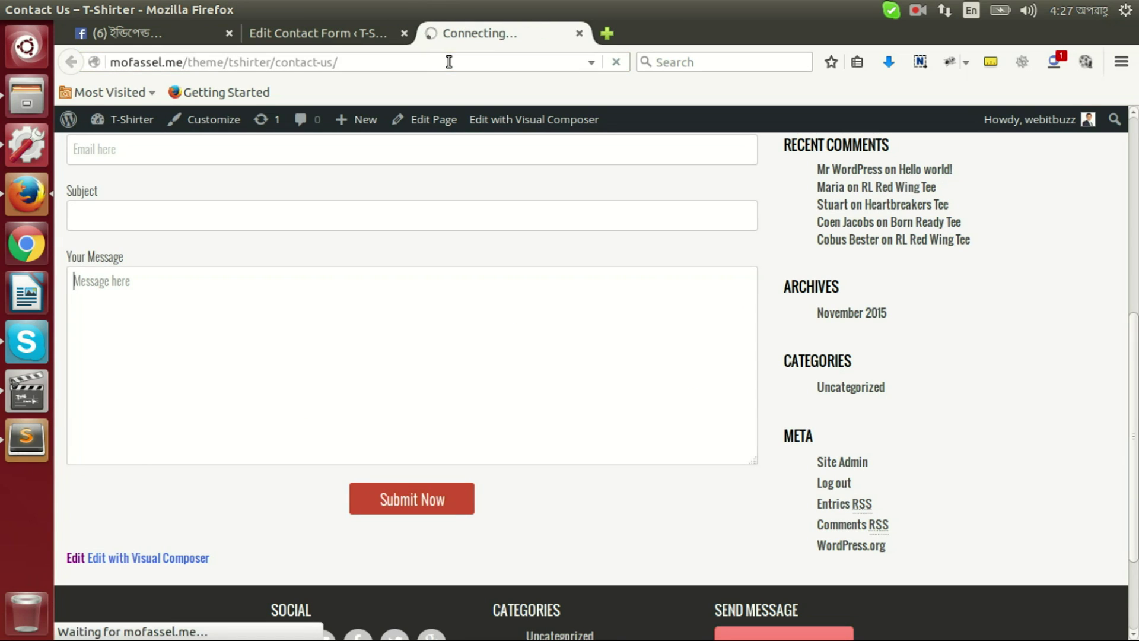
scroll(596, 357, down, 5)
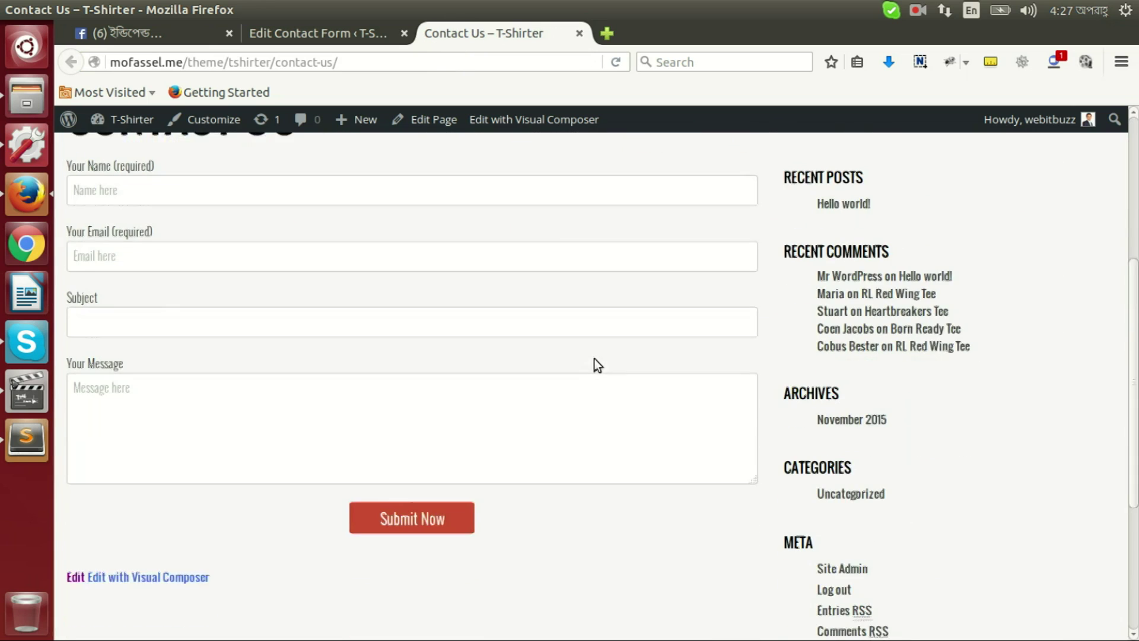
scroll(594, 358, down, 3)
click(274, 299)
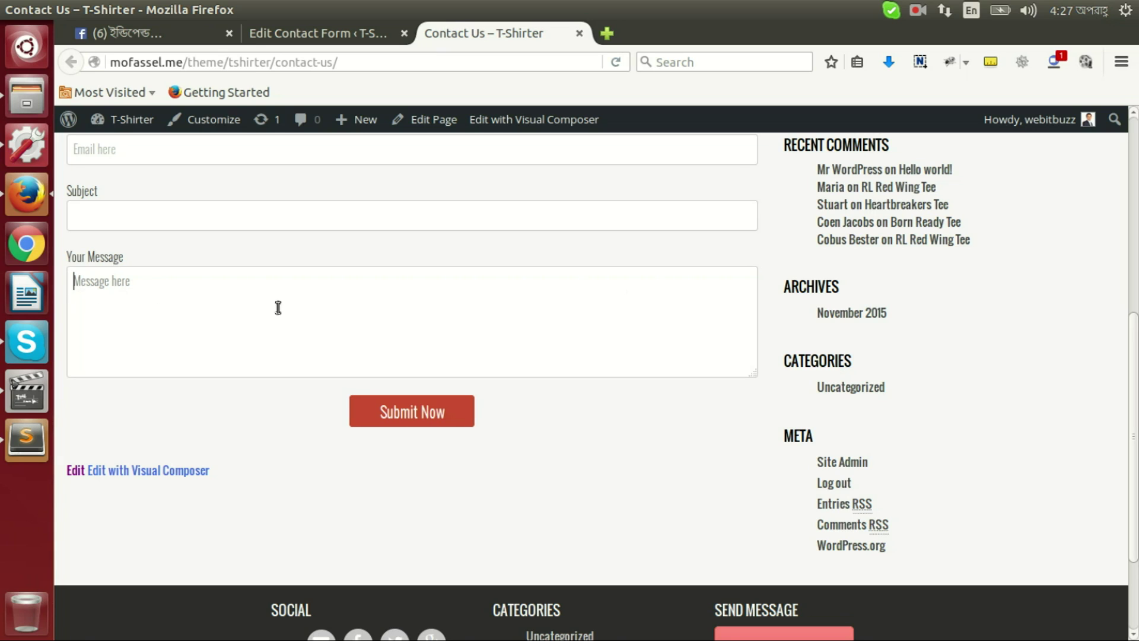
Step: In Firebug, disable width:100% on the .wpcf7-form-control and textarea rules, then close the inspector
right_click(445, 288)
click(534, 574)
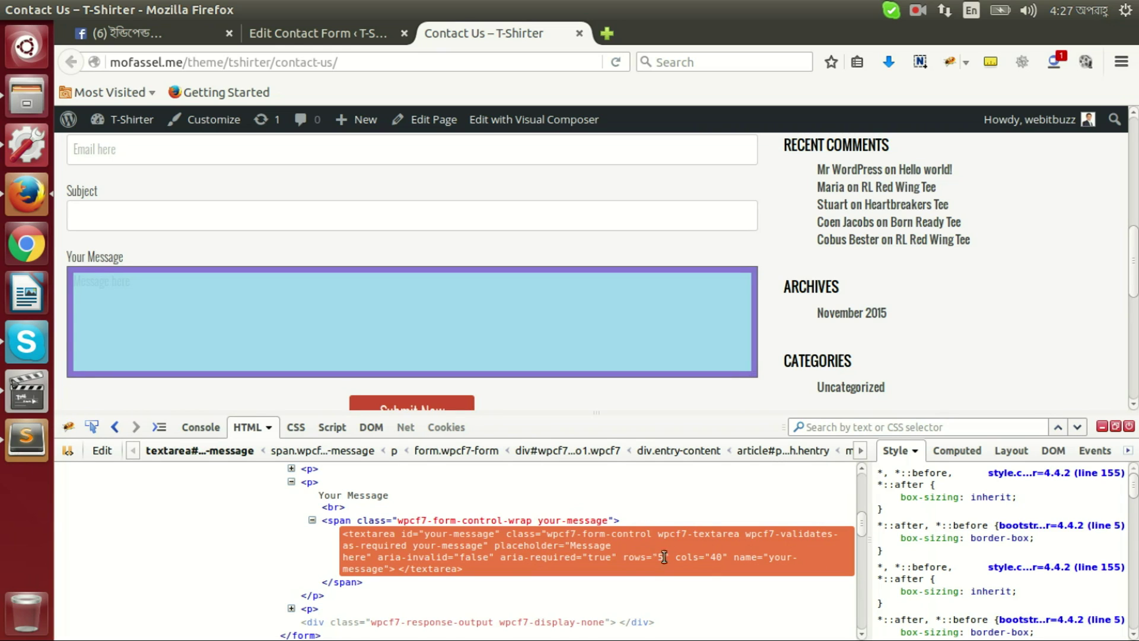
scroll(980, 538, down, 3)
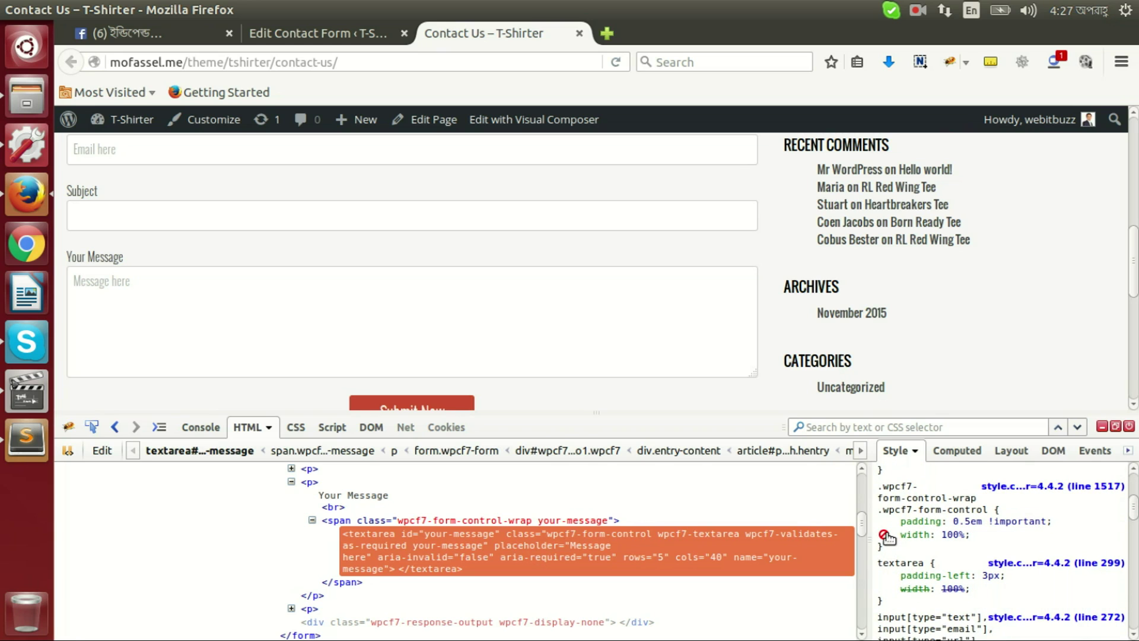
click(884, 535)
scroll(886, 538, down, 1)
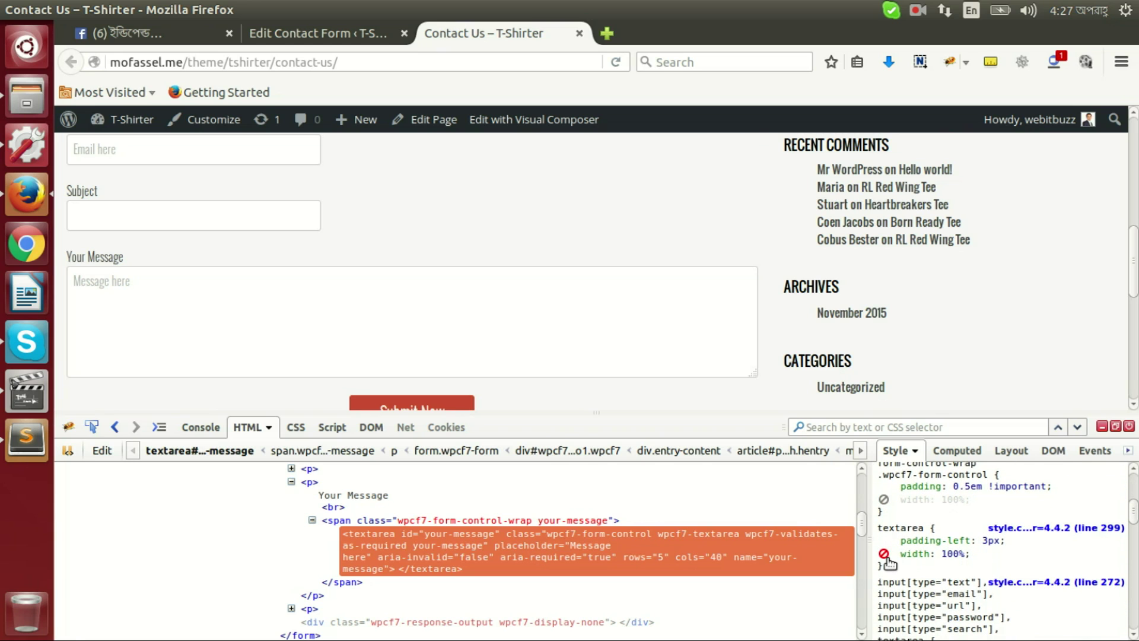
click(884, 554)
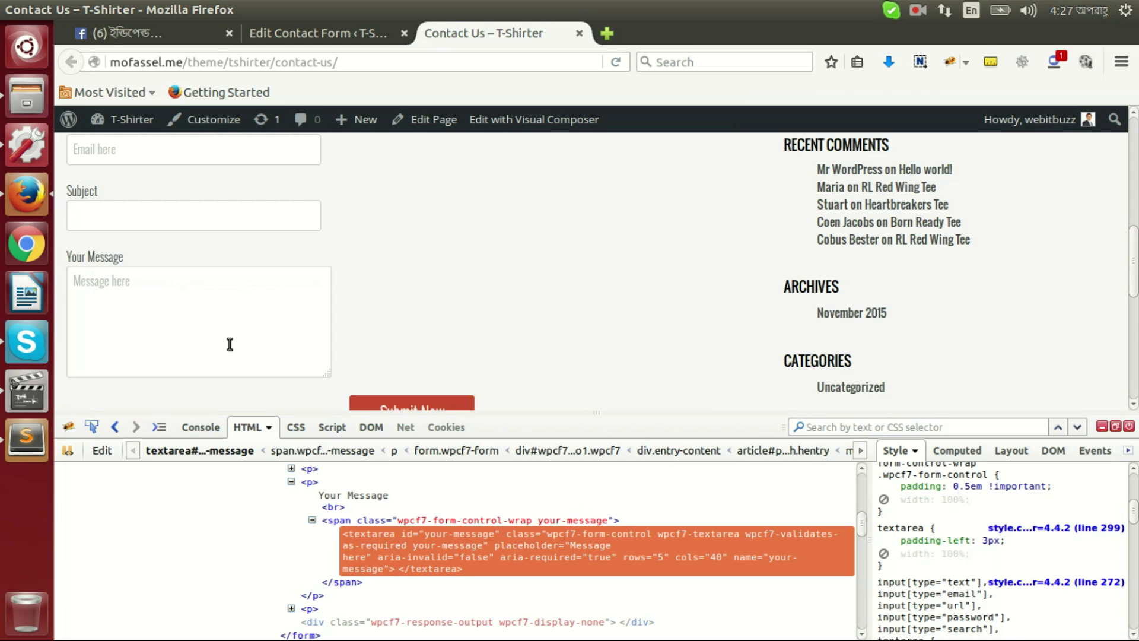
click(1129, 426)
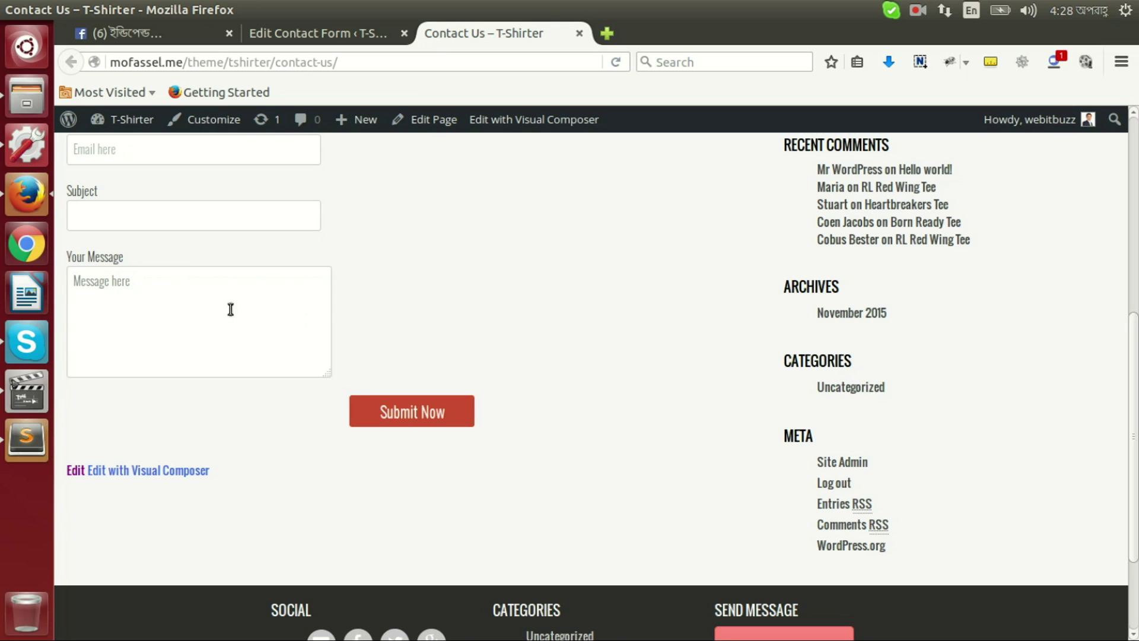
Step: Add minlength:10 maxlength:160 to the message textarea tag, save, and reload Contact Us
click(174, 335)
key(ctrl+Page_Up)
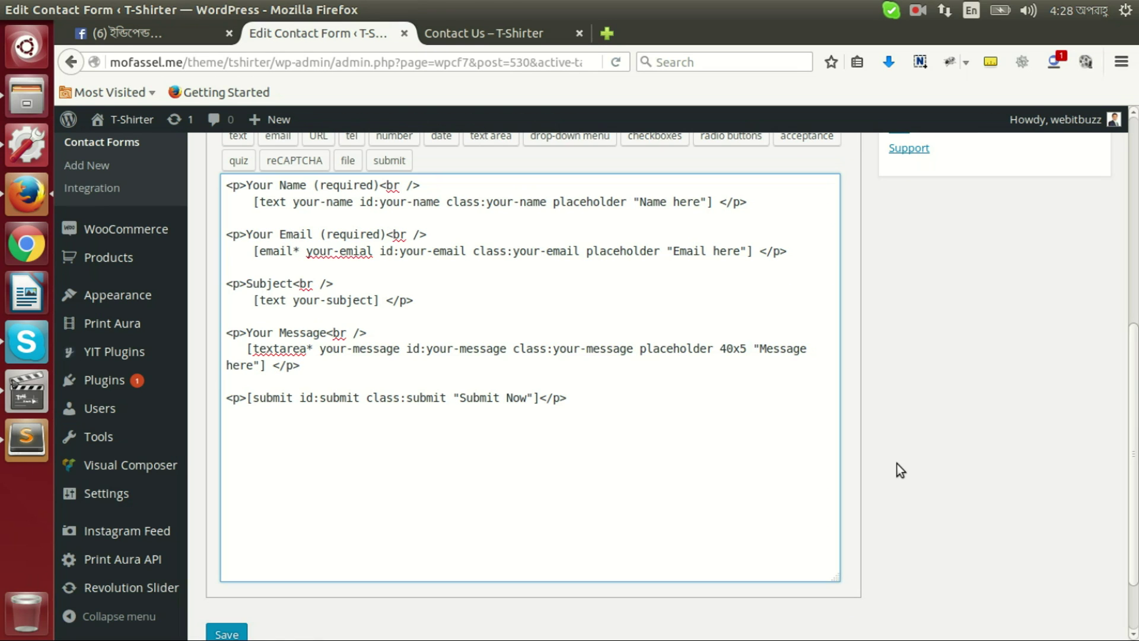
text(minlen)
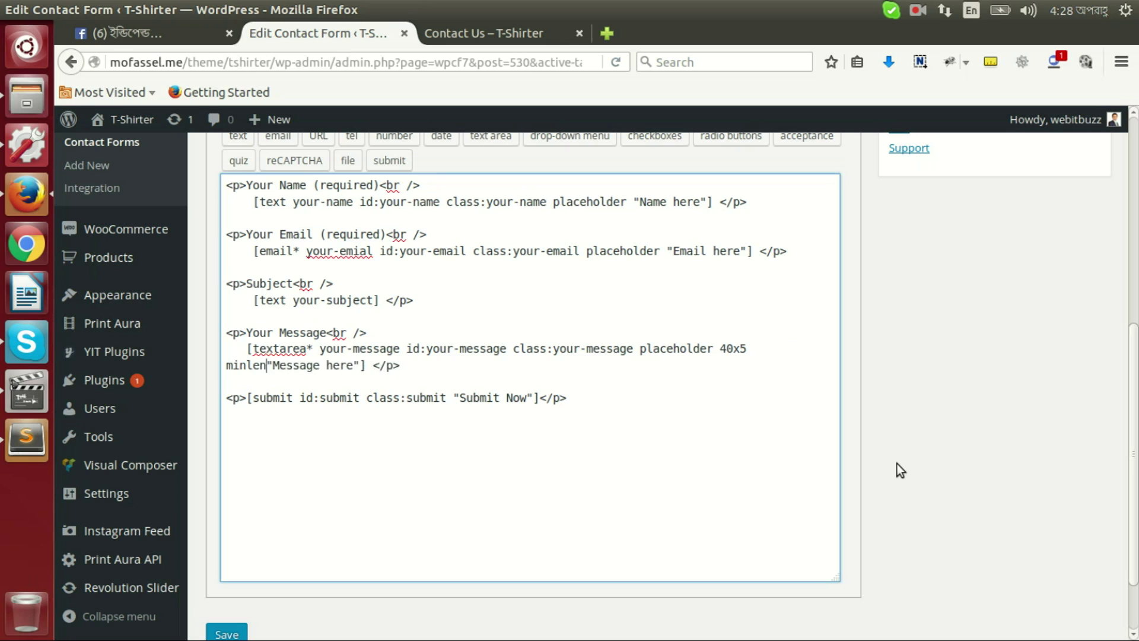
text(gth)
text(:"Message)
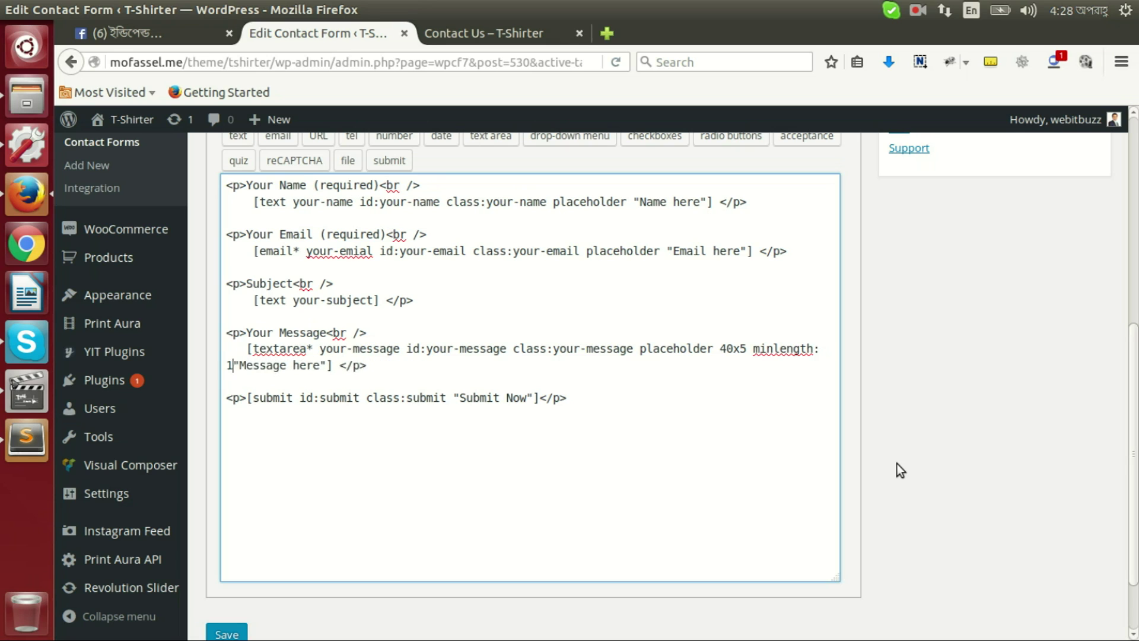
key(BackSpace)
text(10 maxlength:160)
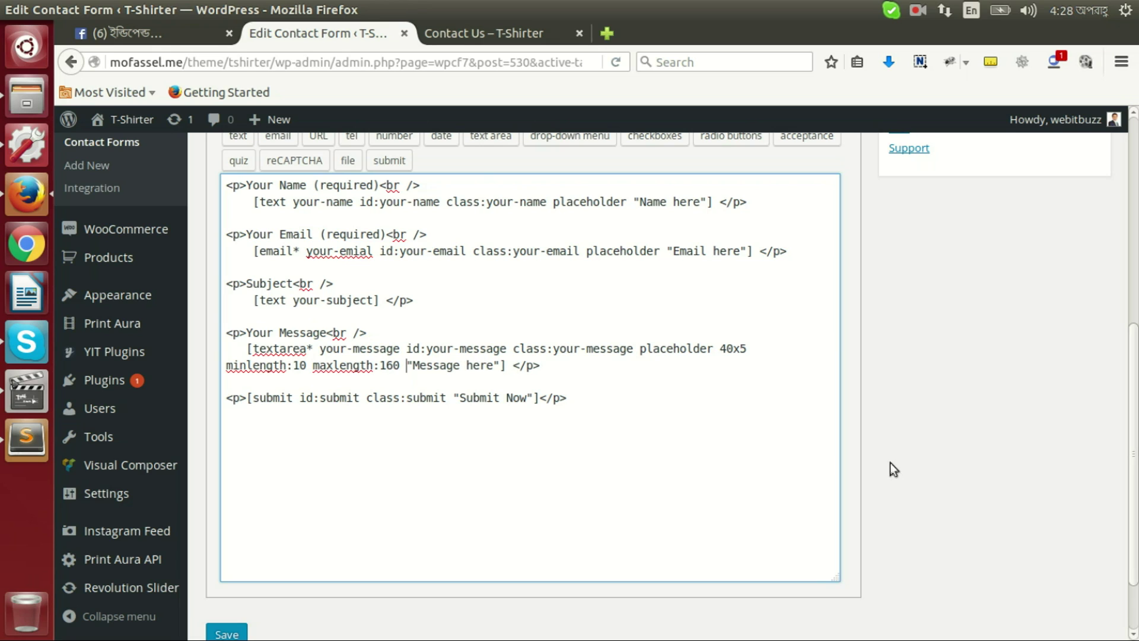
click(226, 633)
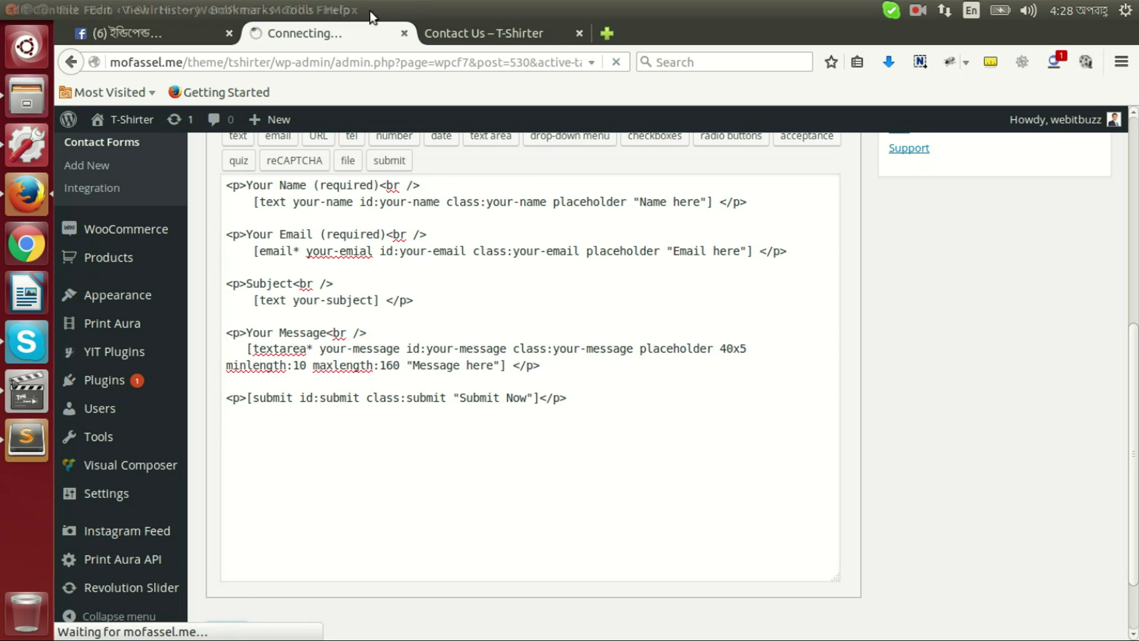
click(492, 33)
click(614, 62)
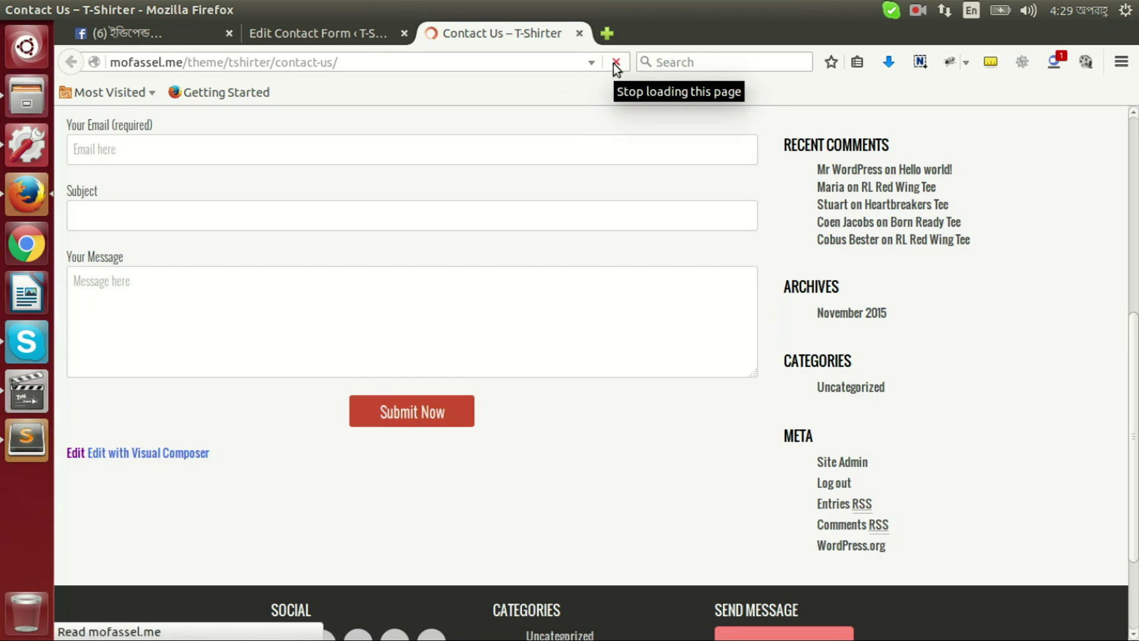
Step: Submit the test message 'qwer' from the Your Message box
click(306, 298)
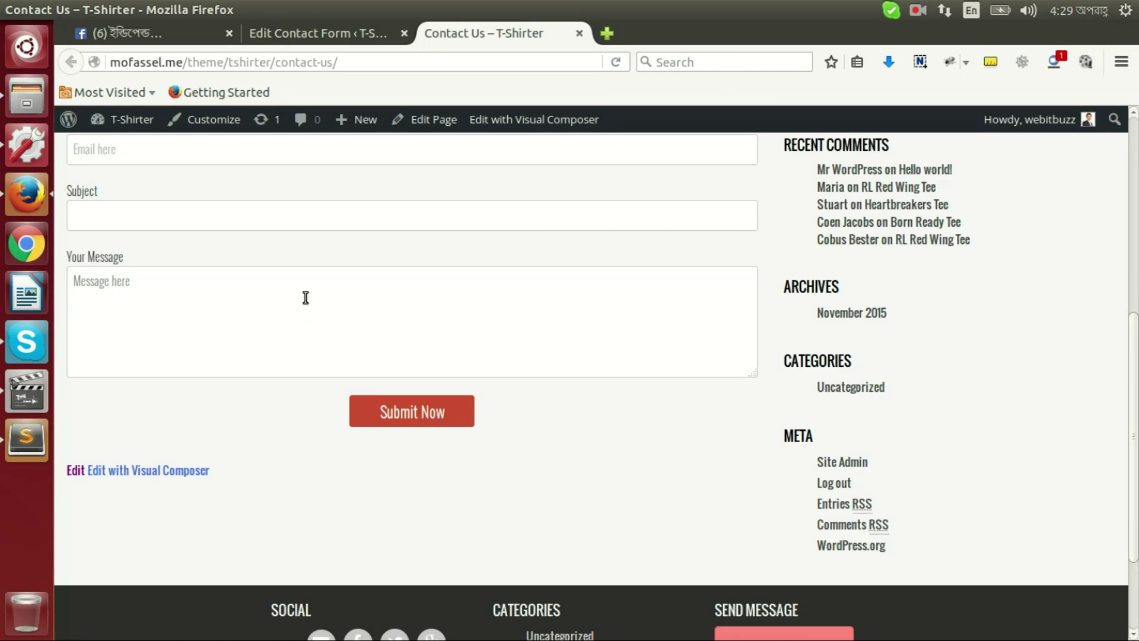
text(qwer)
scroll(314, 349, up, 2)
click(407, 465)
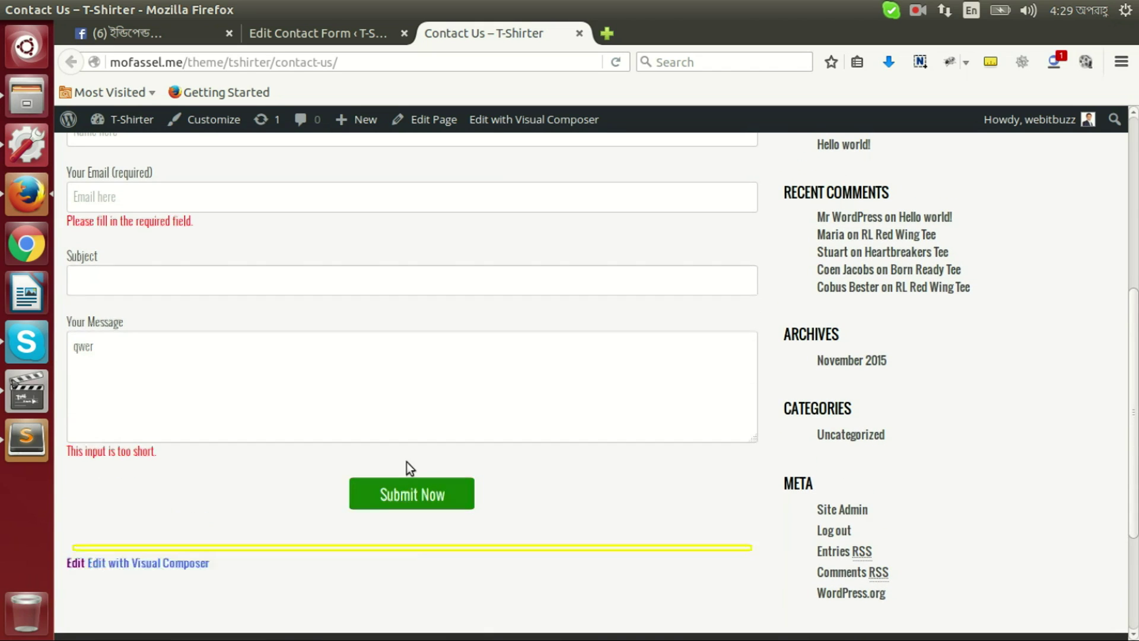
Step: Check the 'This input is too short.' error against the entered 'qwer' text
double_click(122, 351)
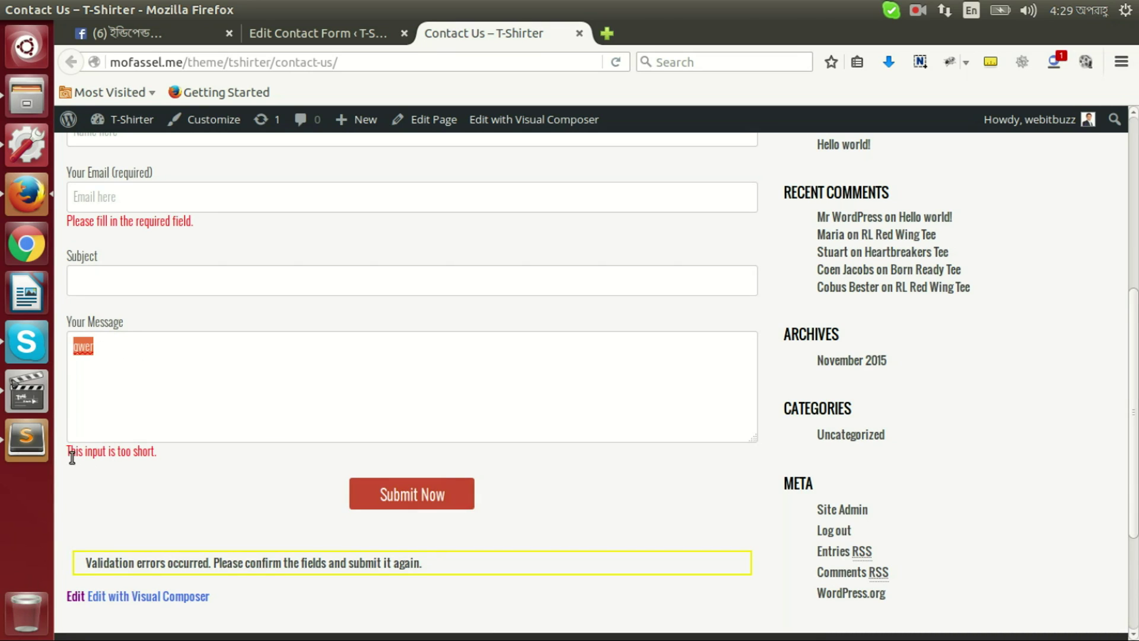
drag(69, 452, 165, 453)
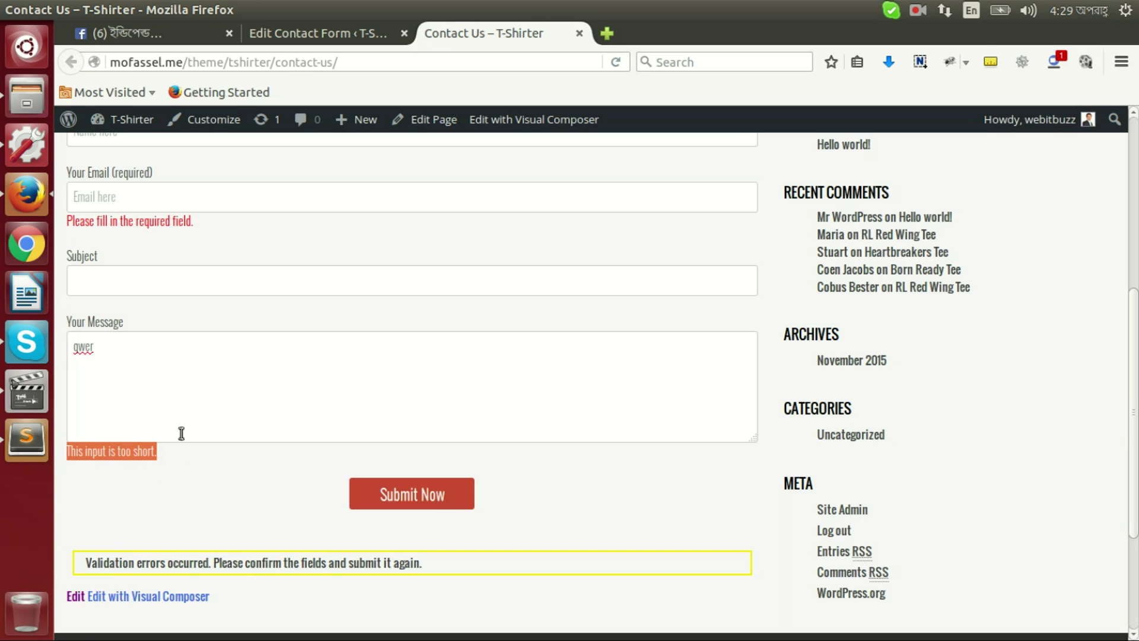
click(344, 33)
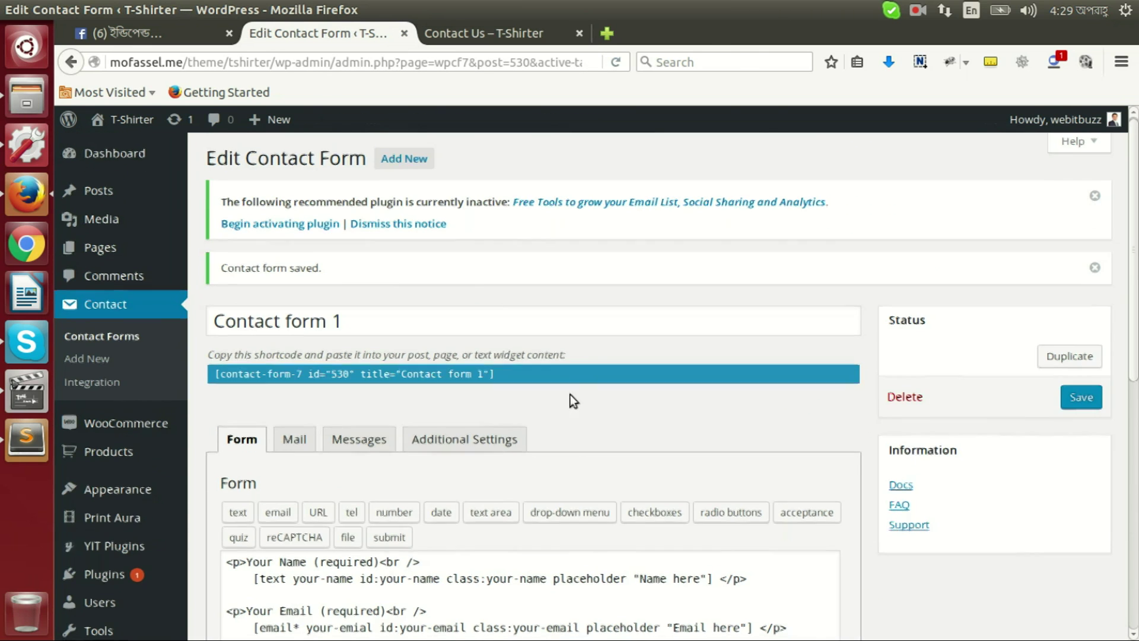
scroll(575, 404, down, 7)
click(486, 42)
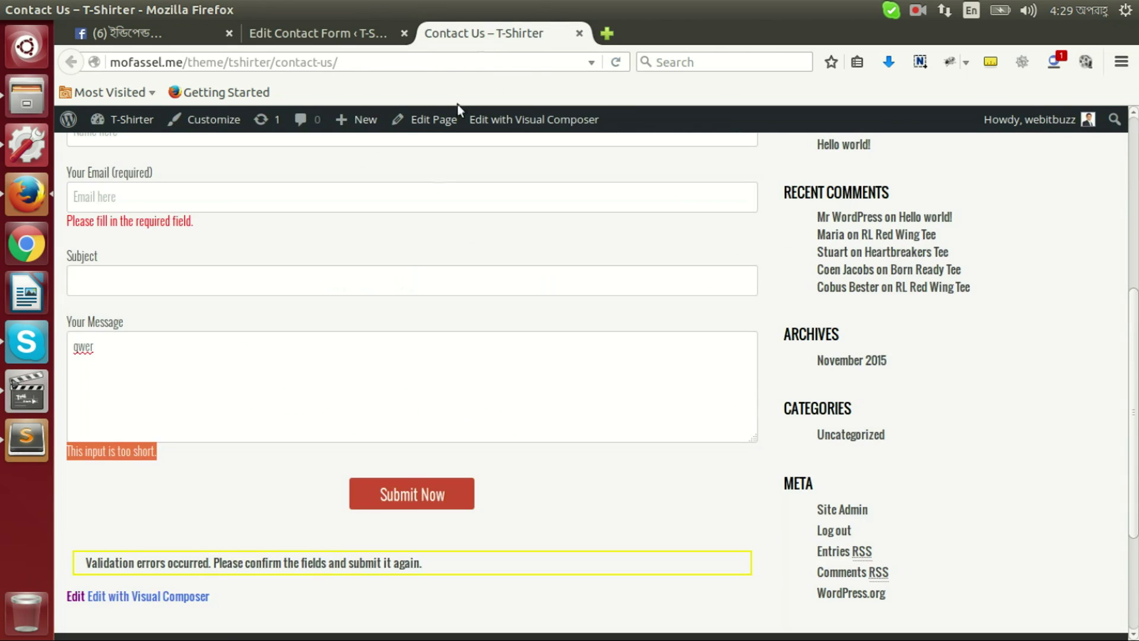
scroll(323, 394, down, 3)
drag(113, 205, 64, 200)
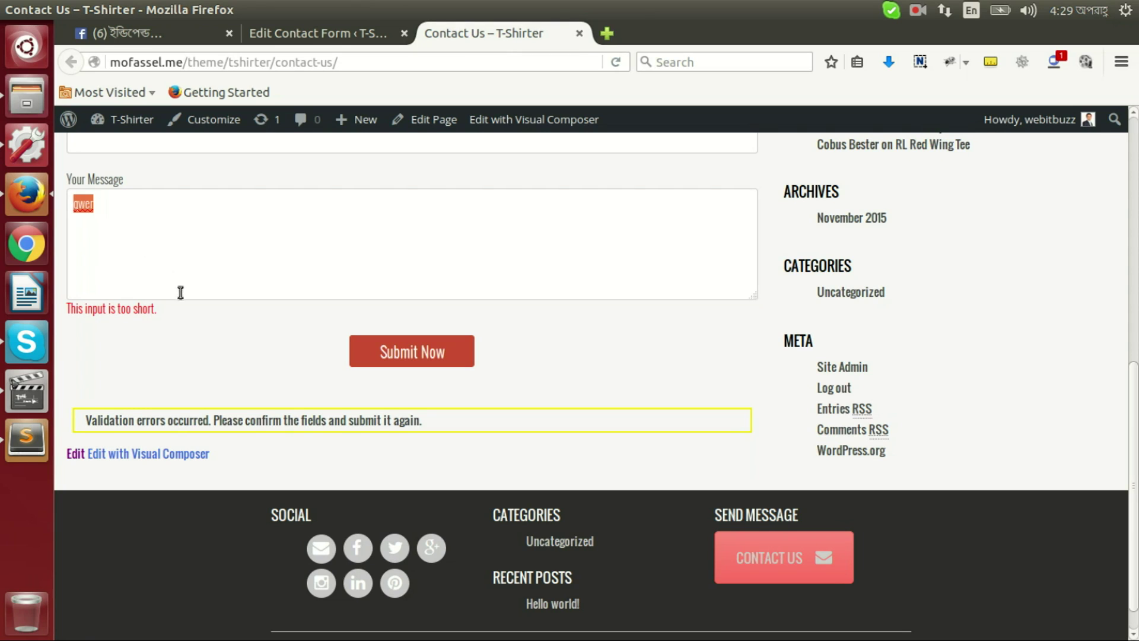
Step: Duplicate the submit line onto a new line after the Message line
click(307, 34)
scroll(485, 296, down, 2)
click(556, 289)
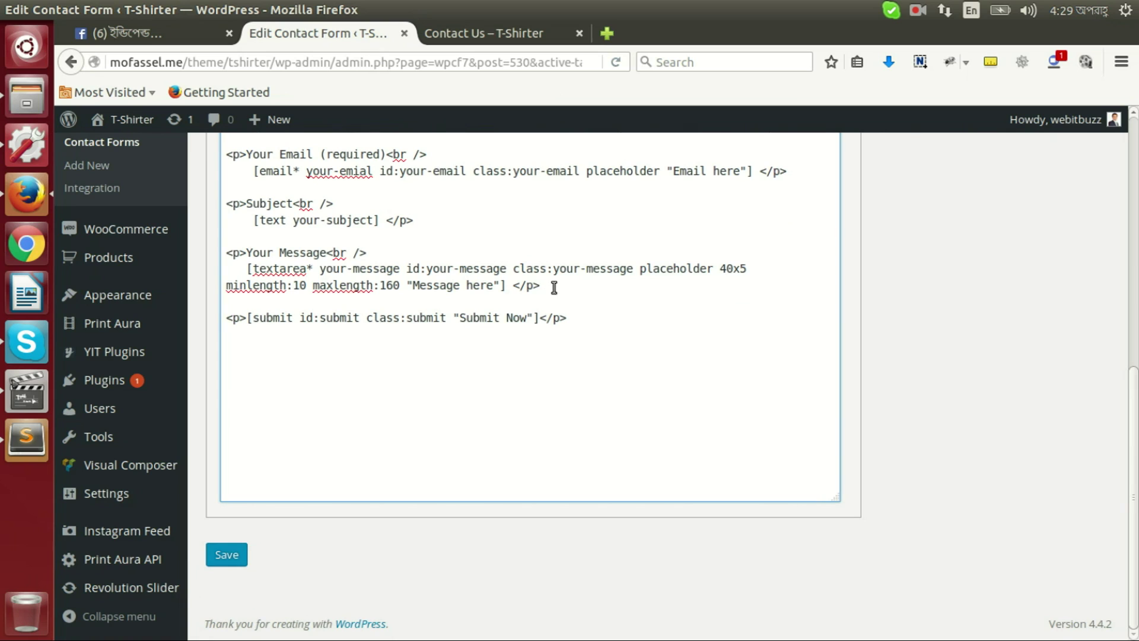
triple_click(222, 318)
key(ctrl+c)
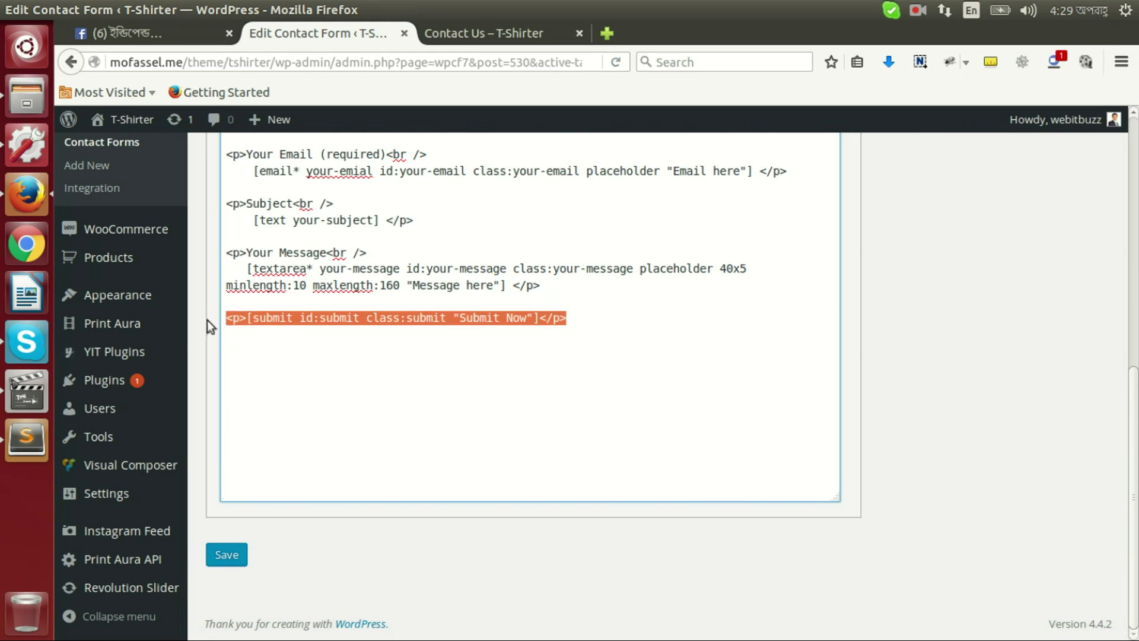
click(568, 286)
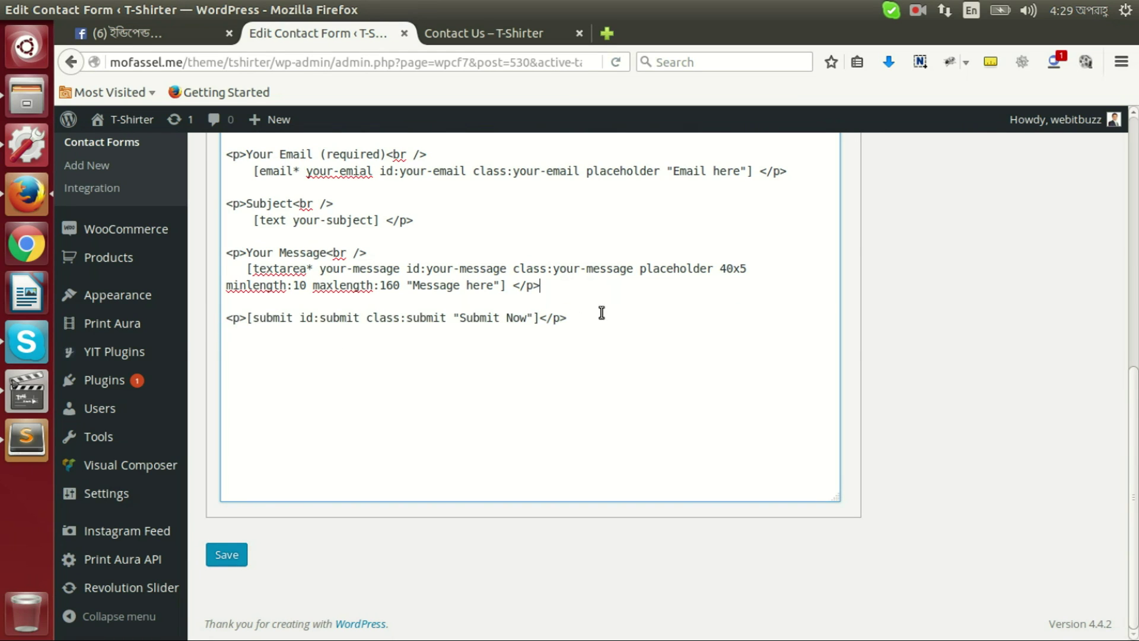
key(Return)
key(Return)
key(ctrl+v)
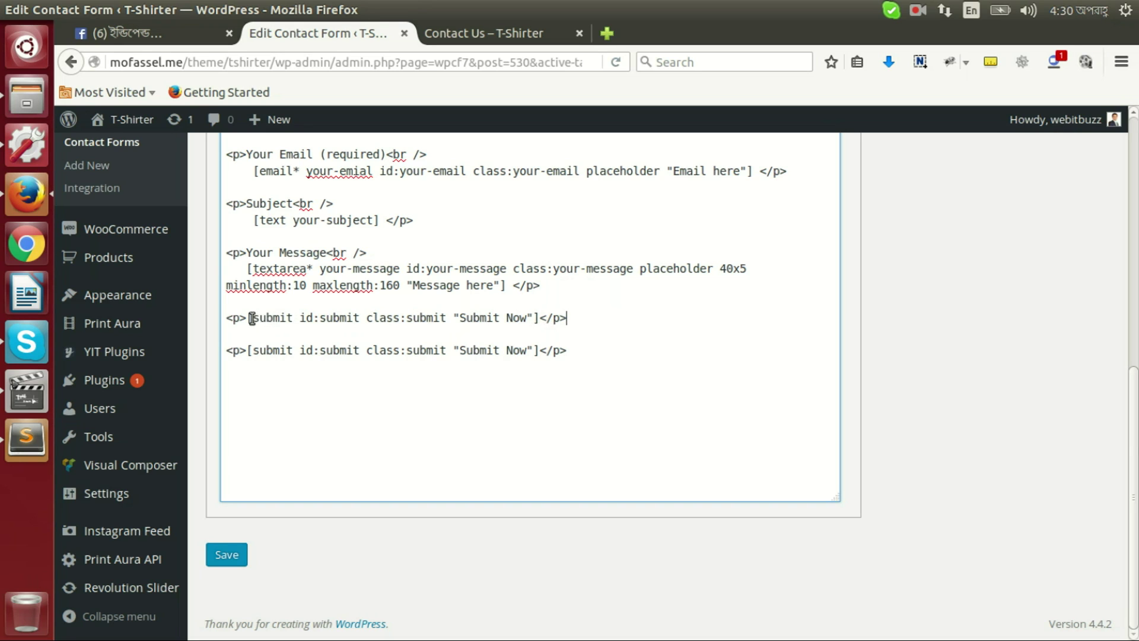
Step: Change the copied tag to [count your-message down] and save the form
drag(253, 318, 535, 317)
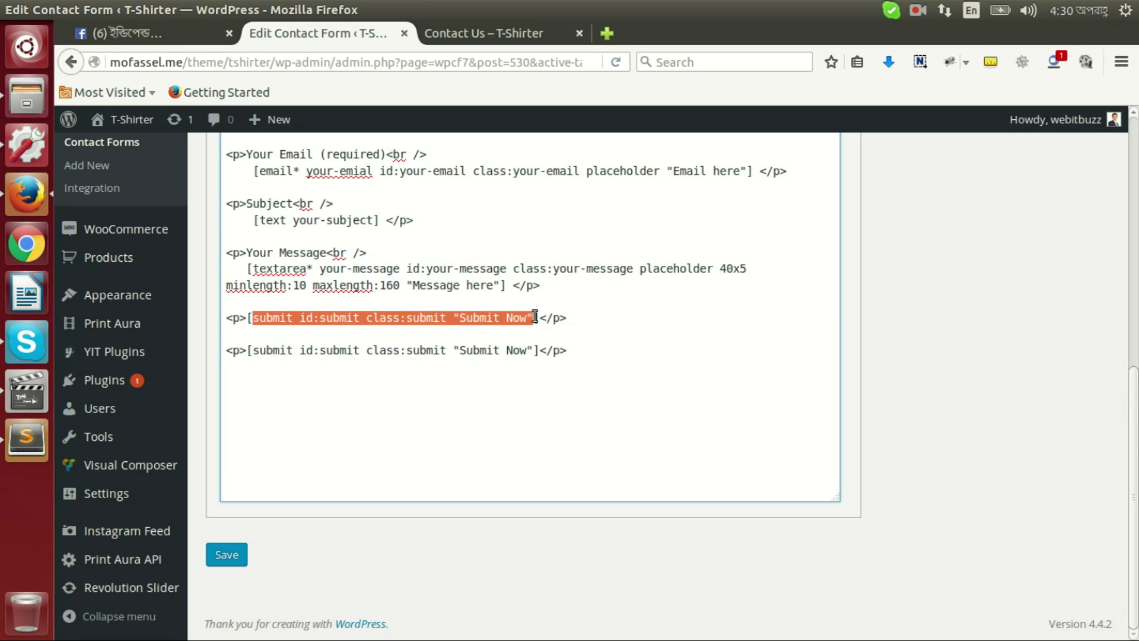
text(cou)
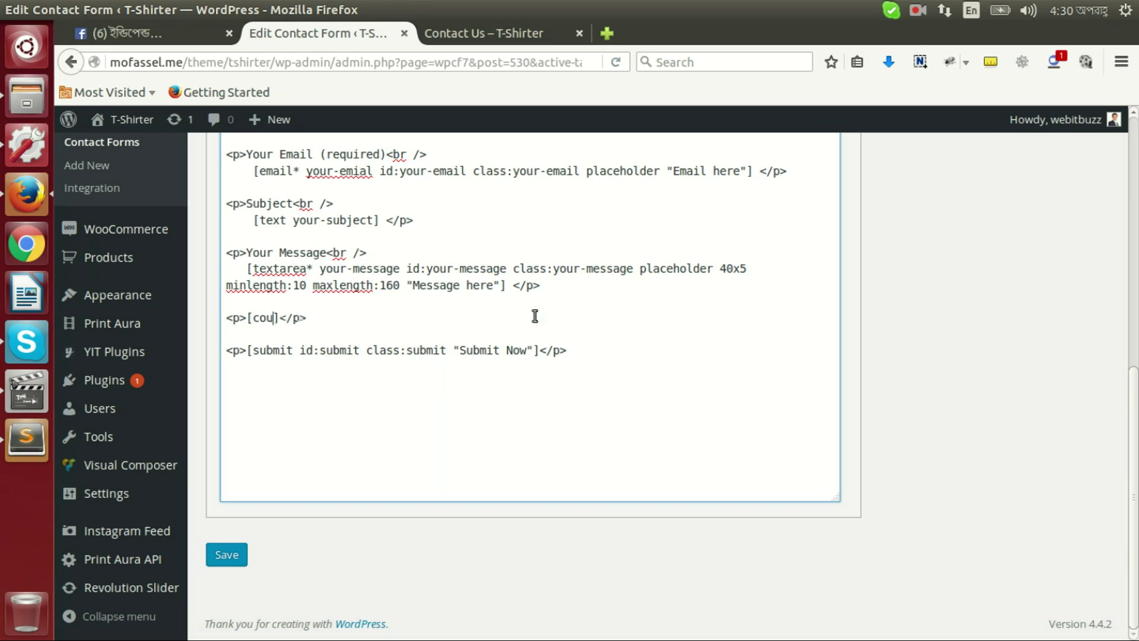
text(nt)
click(323, 273)
drag(321, 272, 402, 268)
key(ctrl+c)
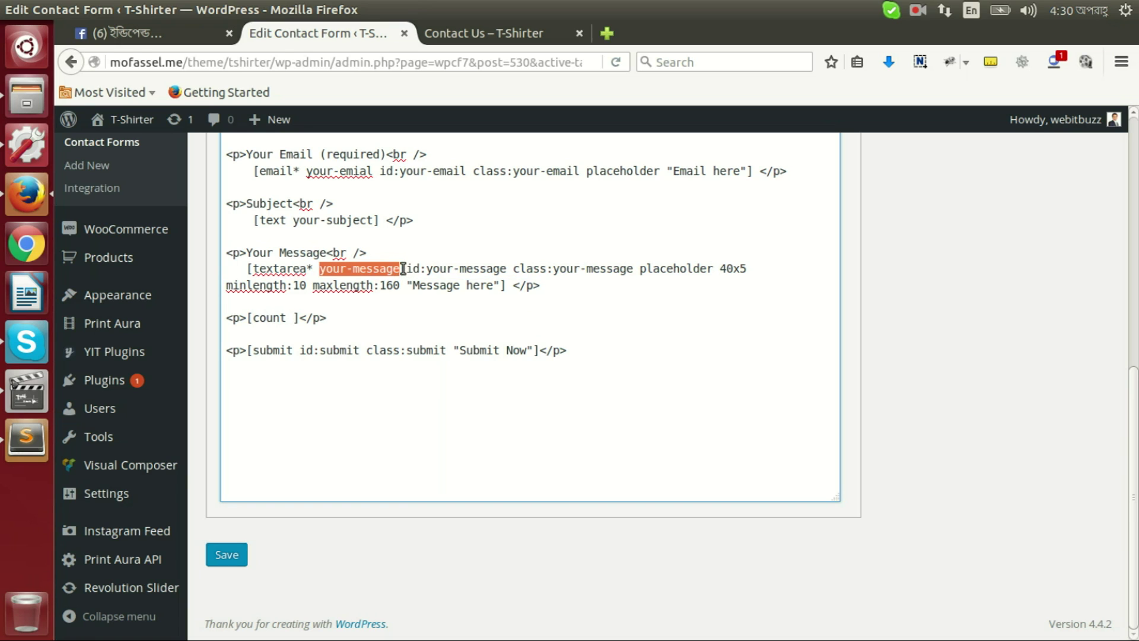
click(289, 318)
key(ctrl+v)
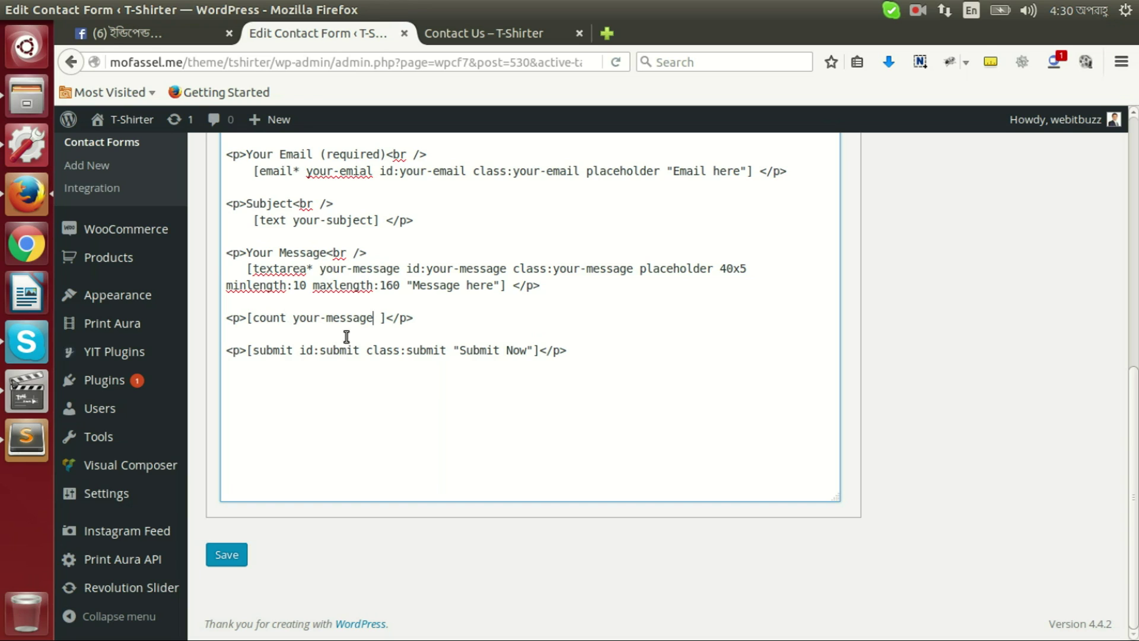
text(down)
click(227, 554)
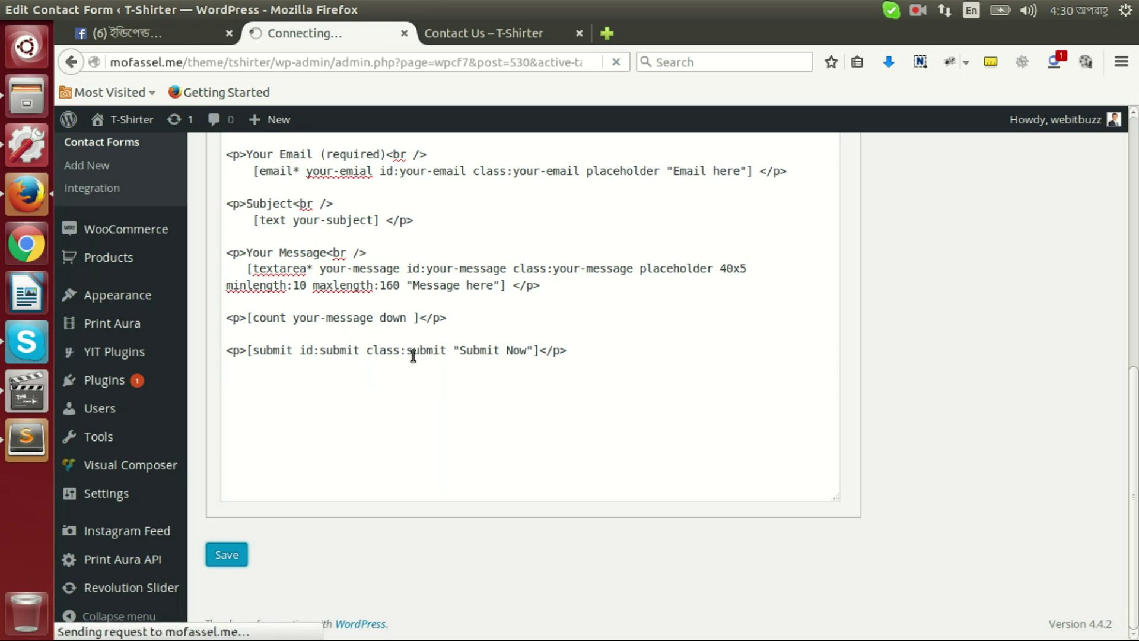
click(488, 34)
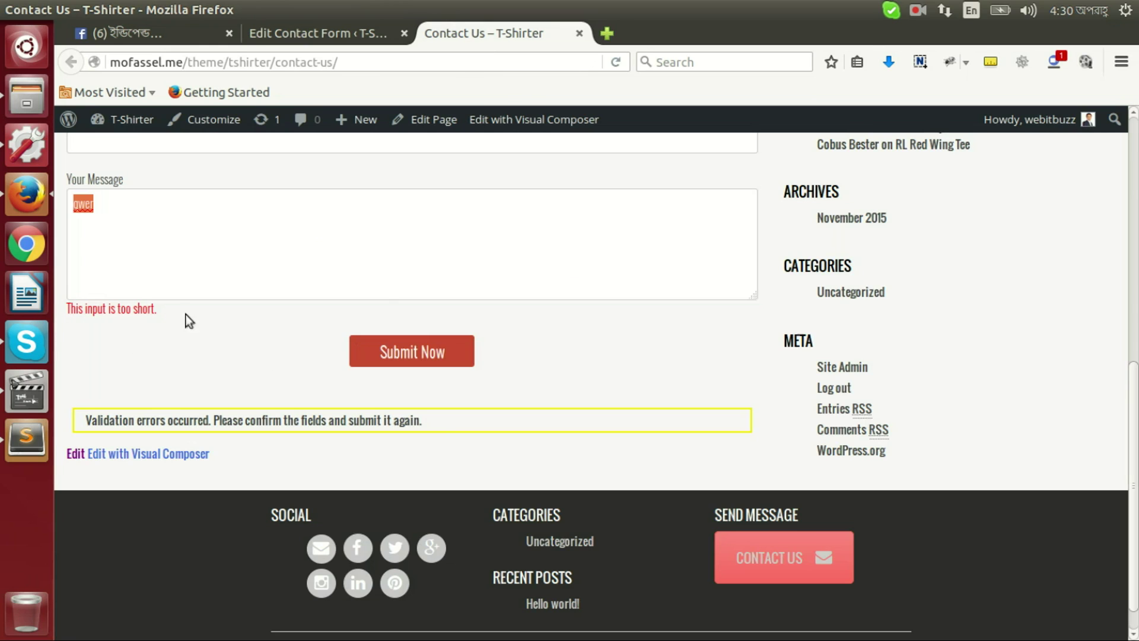
Step: Reload the Contact Us page and scroll down to the Message box
click(557, 63)
key(Return)
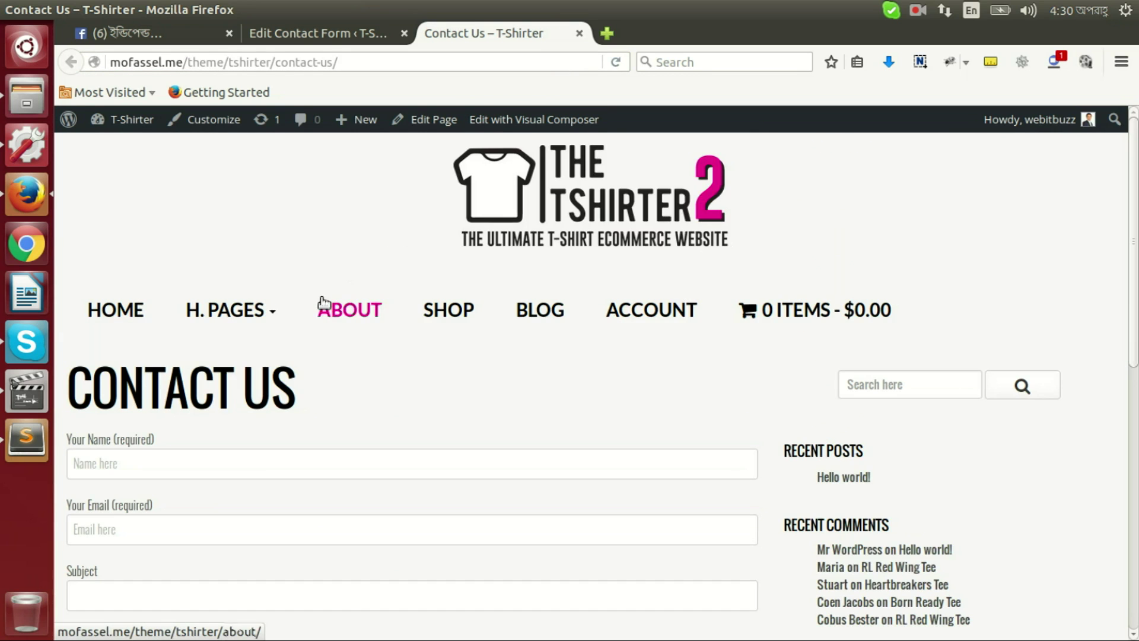
scroll(315, 309, down, 4)
scroll(312, 310, down, 3)
Step: Type test text into Your Message and watch the counter drop from 160
click(128, 348)
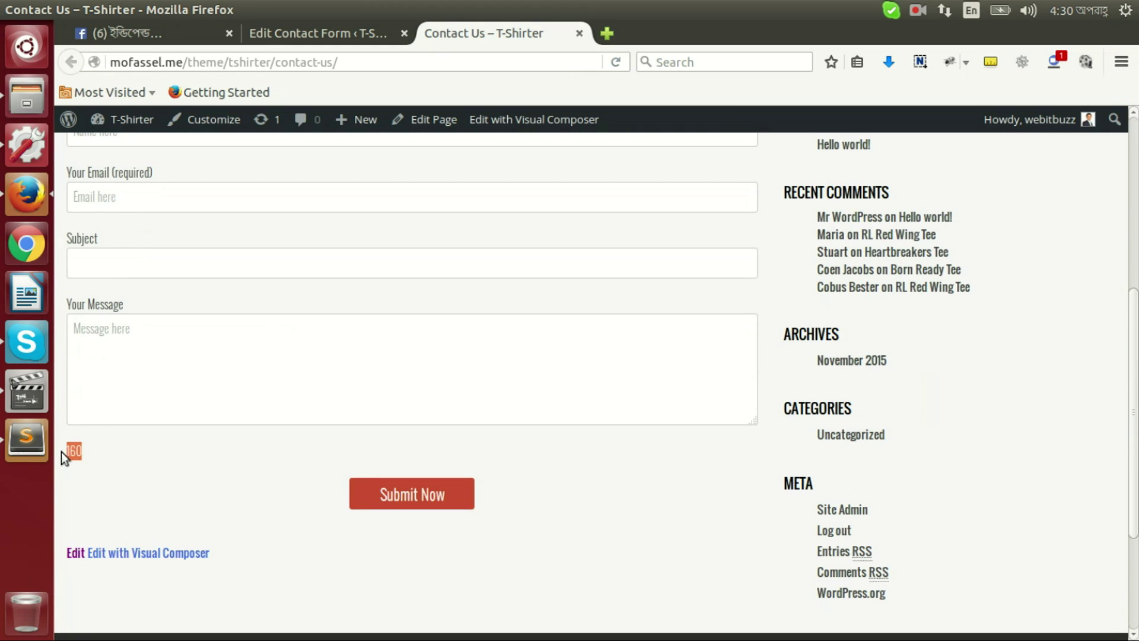
click(133, 346)
text(hjlg)
text(khkh)
text(cjhg fjgjgjg )
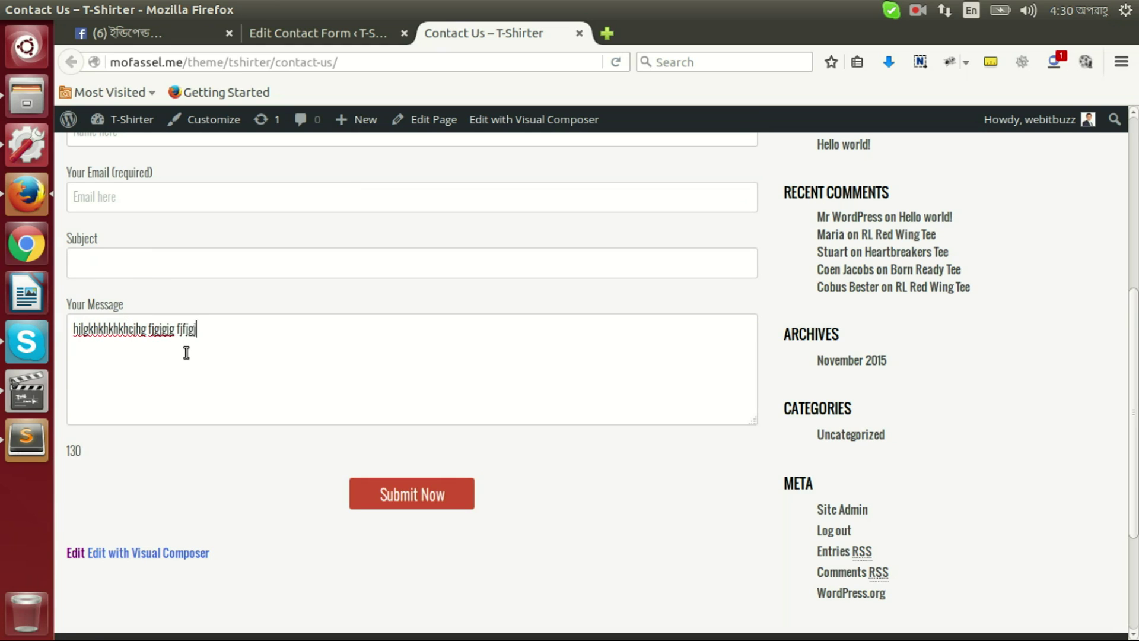
text(fjfjgj fjfjffklli jcjfj)
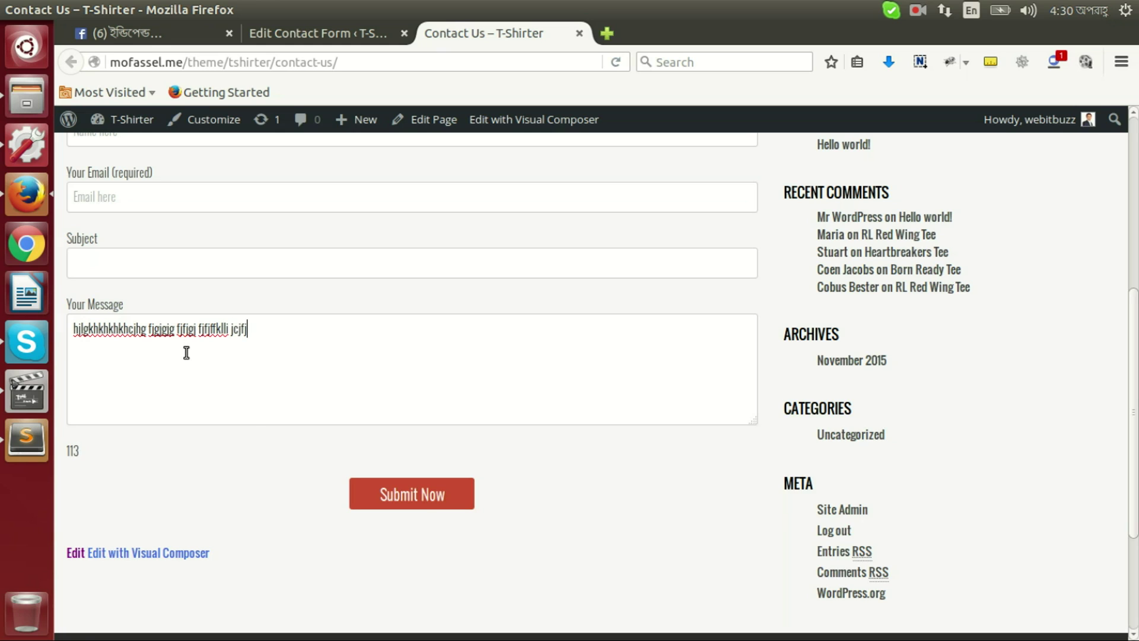
text( fjfjfj fjfjfjf fjgjgkk)
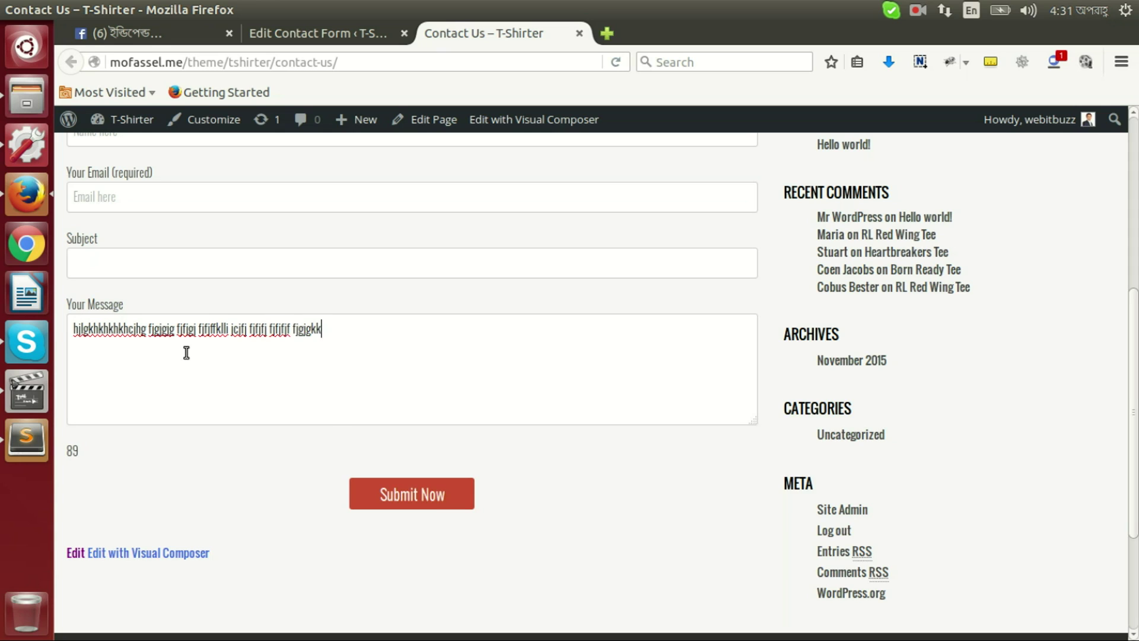